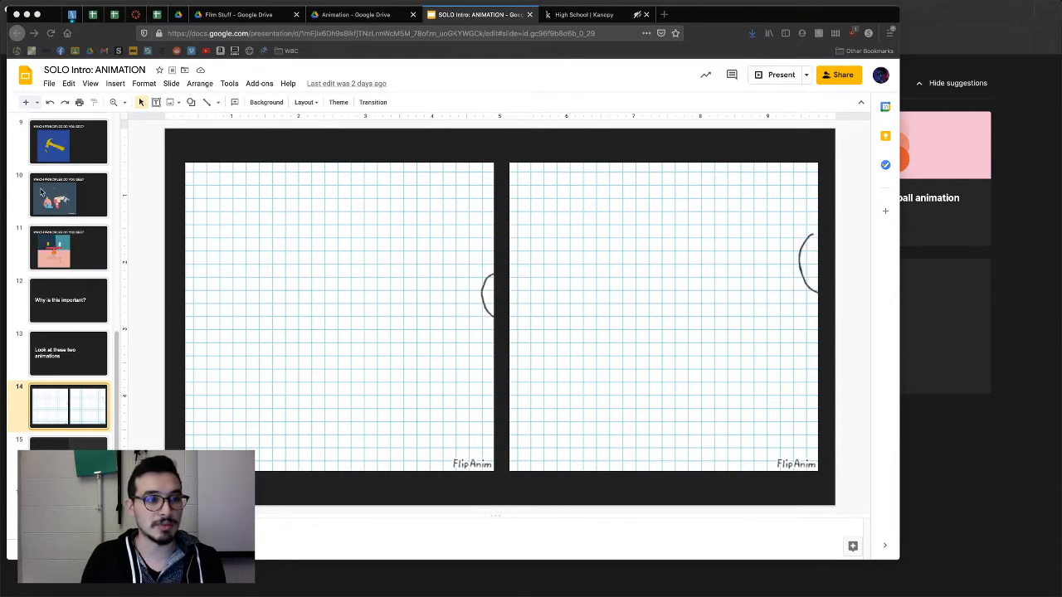
Look through the ANIMATION presentation, viewing the Vimeo link slide and the slide with two side-by-side ball animations
scroll(76, 199, down, 5)
scroll(73, 191, up, 5)
scroll(73, 191, up, 10)
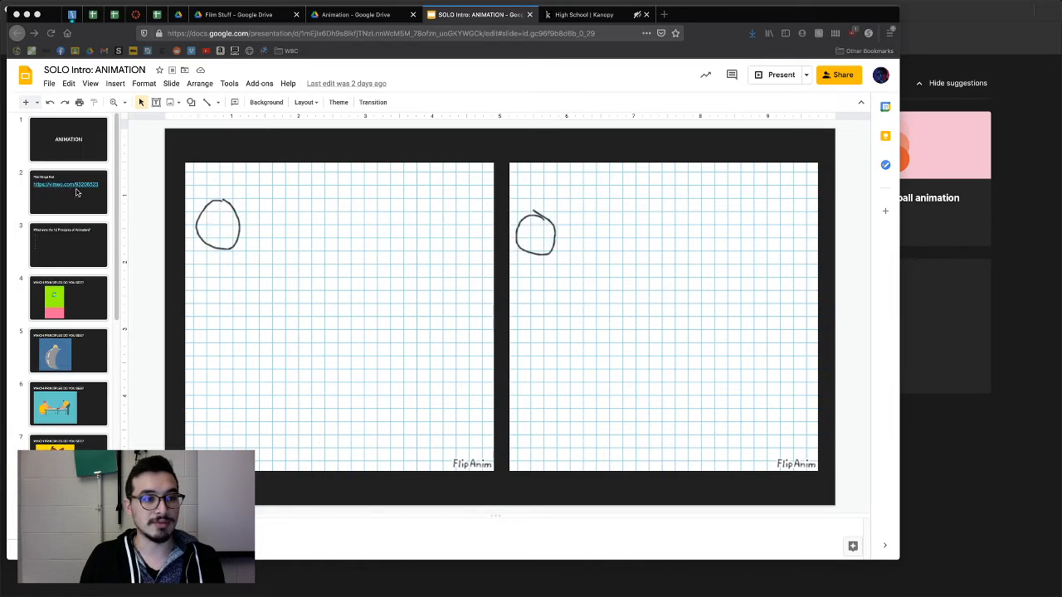
click(75, 204)
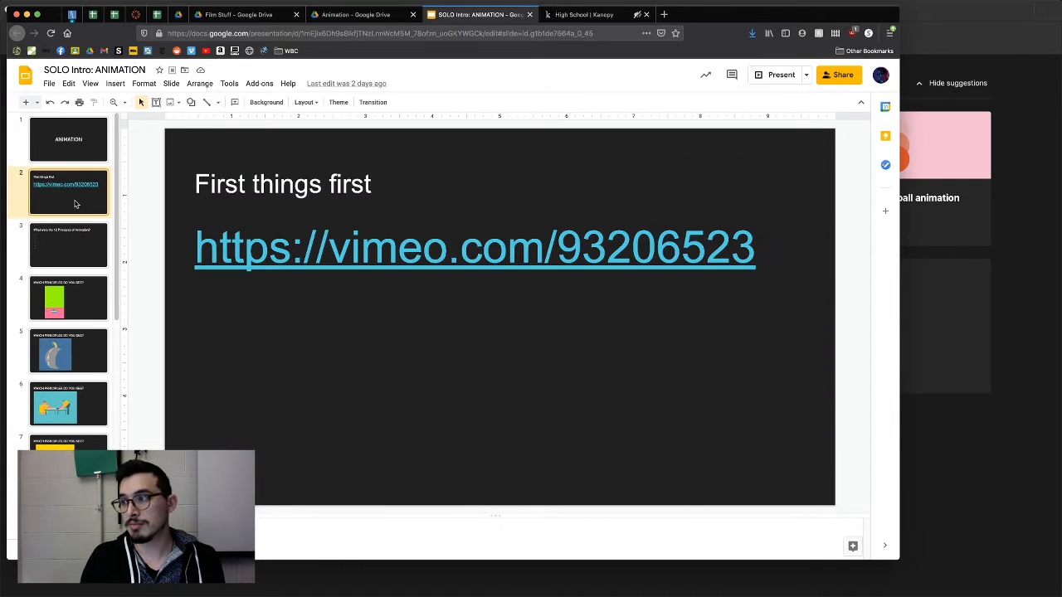
scroll(94, 318, down, 5)
click(81, 411)
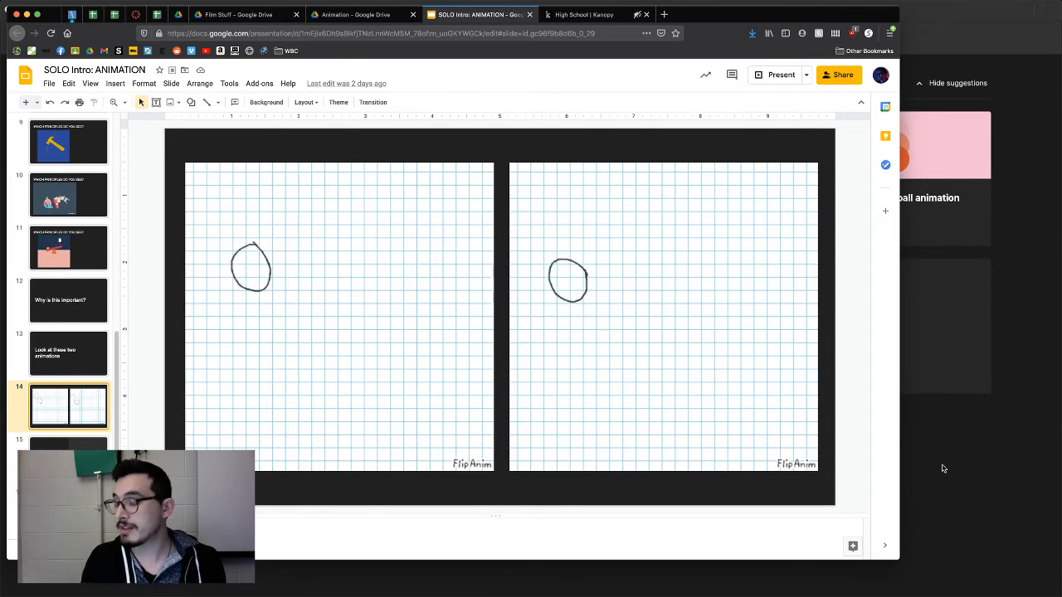
Switch to Adobe Animate and set the blank document's frame rate to 12 FPS
click(1009, 448)
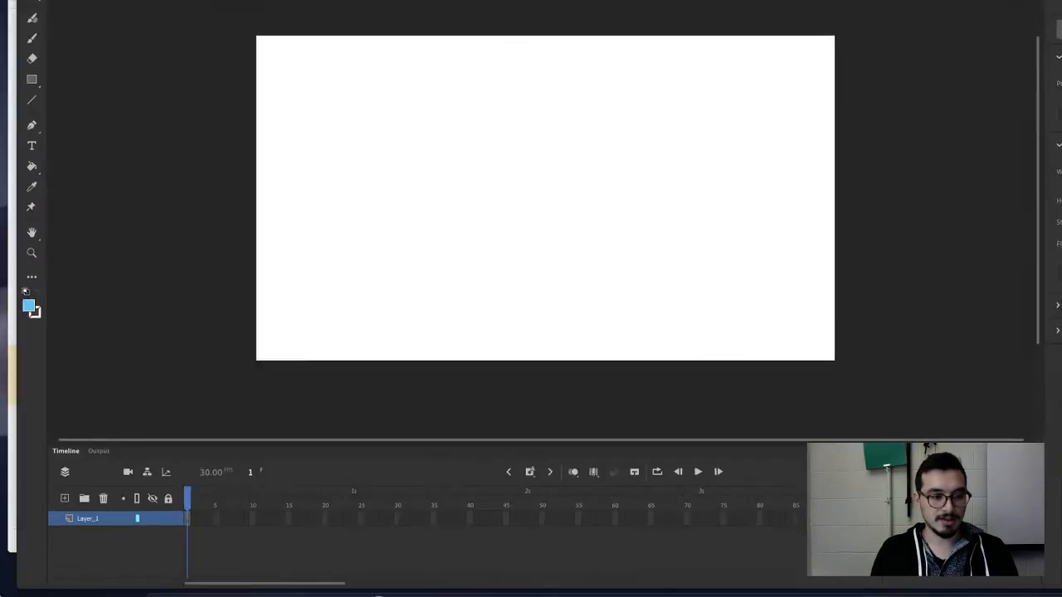
key(ctrl+Up)
key(ctrl+Up)
key(ctrl+Up)
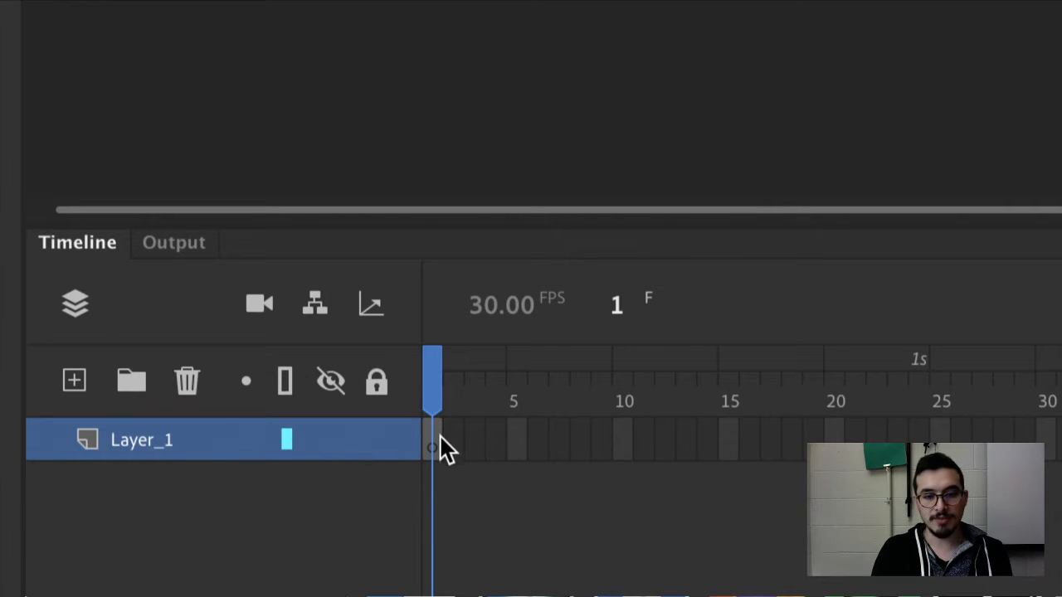
click(480, 440)
drag(481, 441, 580, 440)
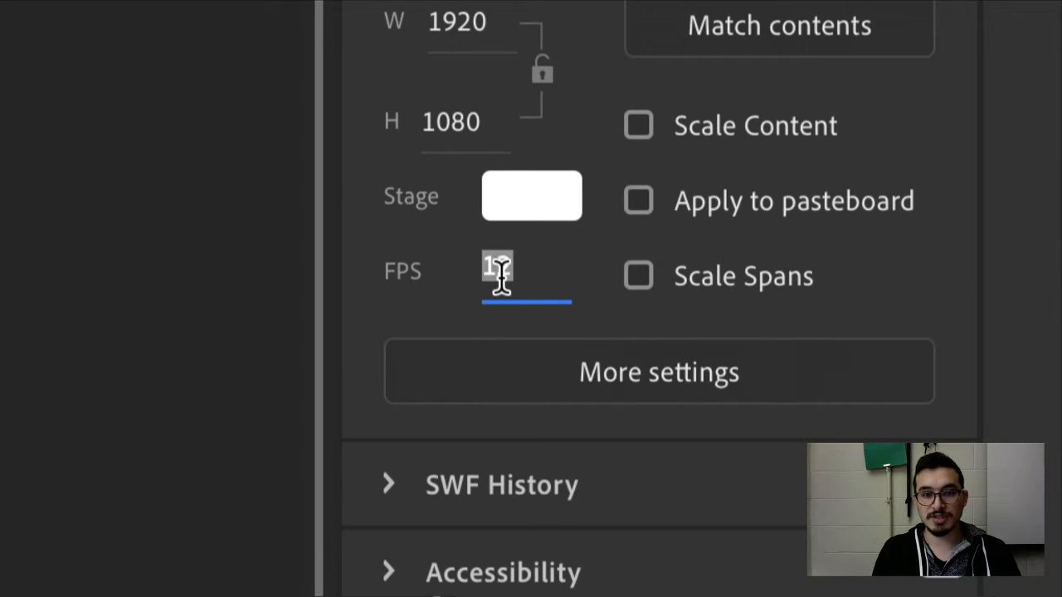
text(12)
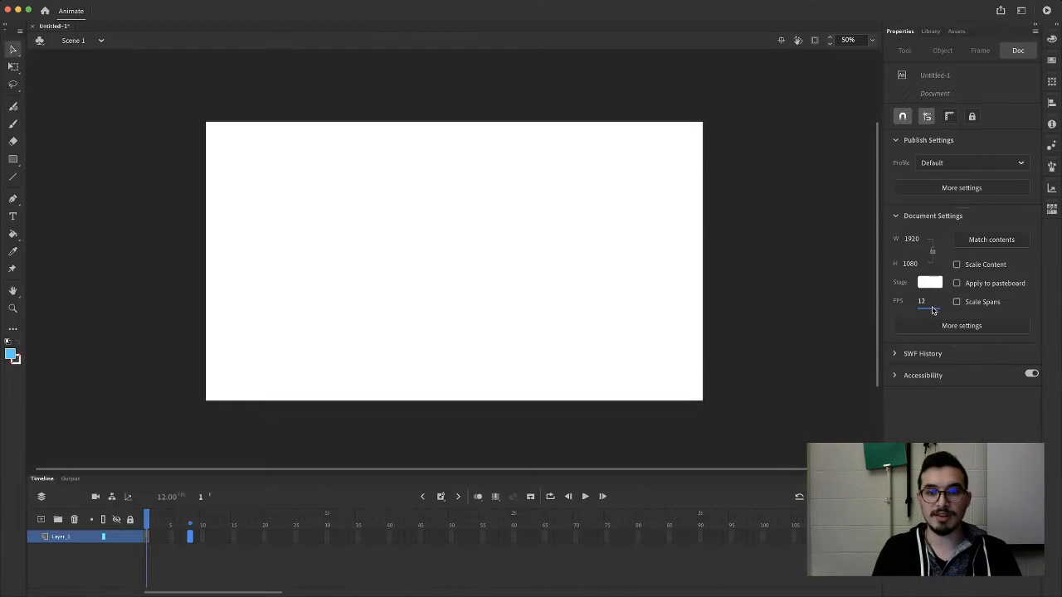
Convert the empty frames of Layer_1 through frame 26 to blank keyframes and return the playhead to frame 1
mouse_move(158, 537)
mouse_down()
mouse_move(147, 536)
mouse_move(338, 541)
mouse_move(167, 547)
mouse_up()
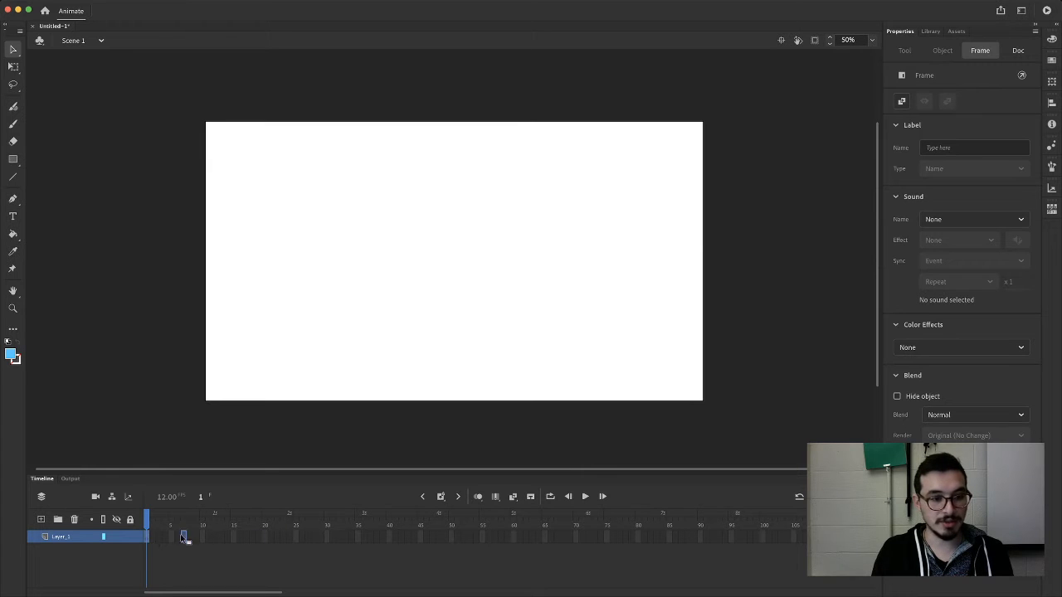
drag(299, 534, 159, 549)
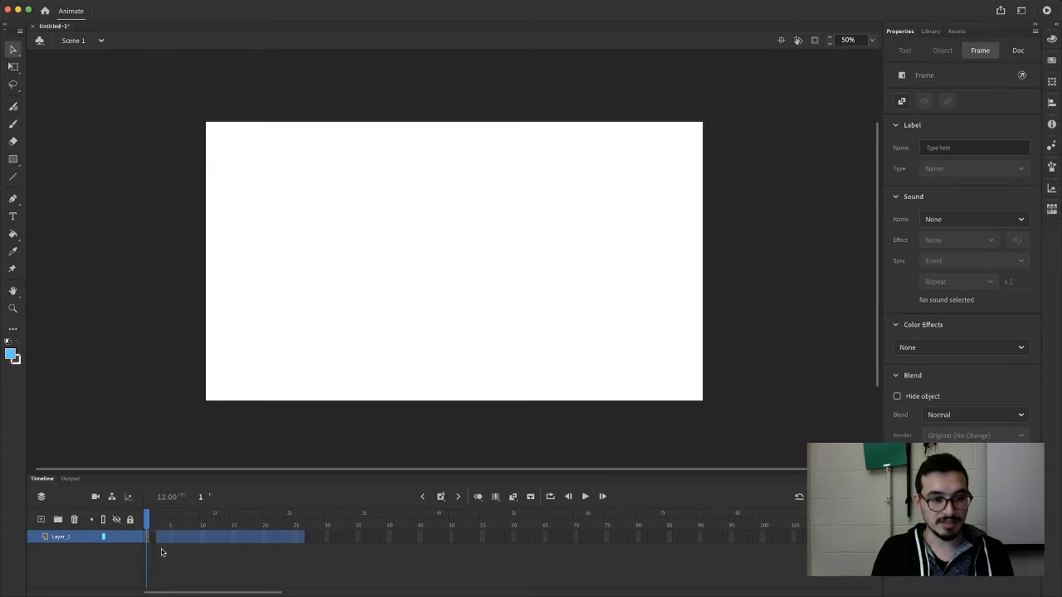
right_click(202, 538)
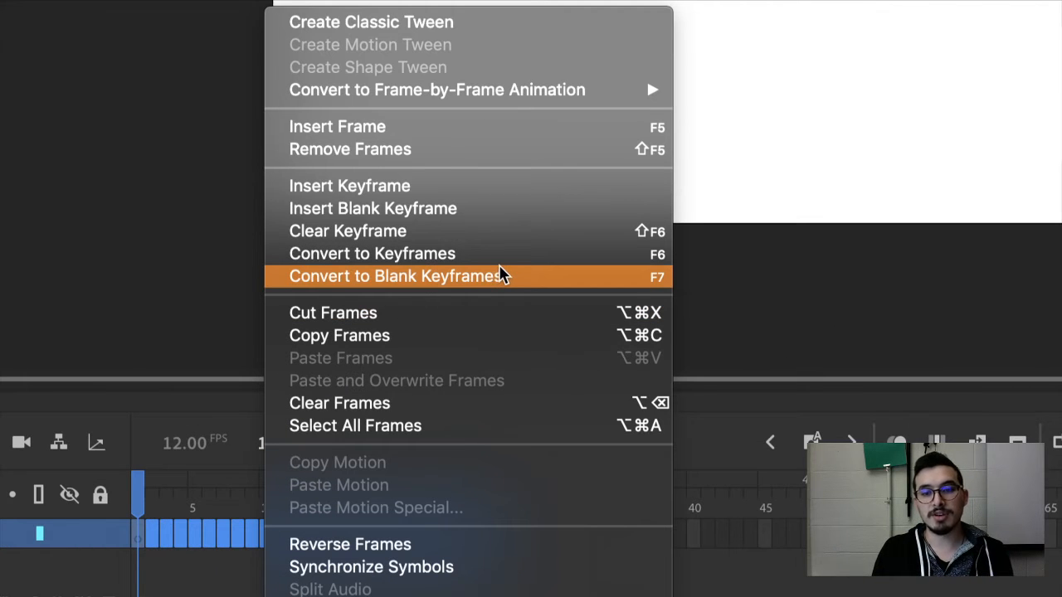
click(508, 277)
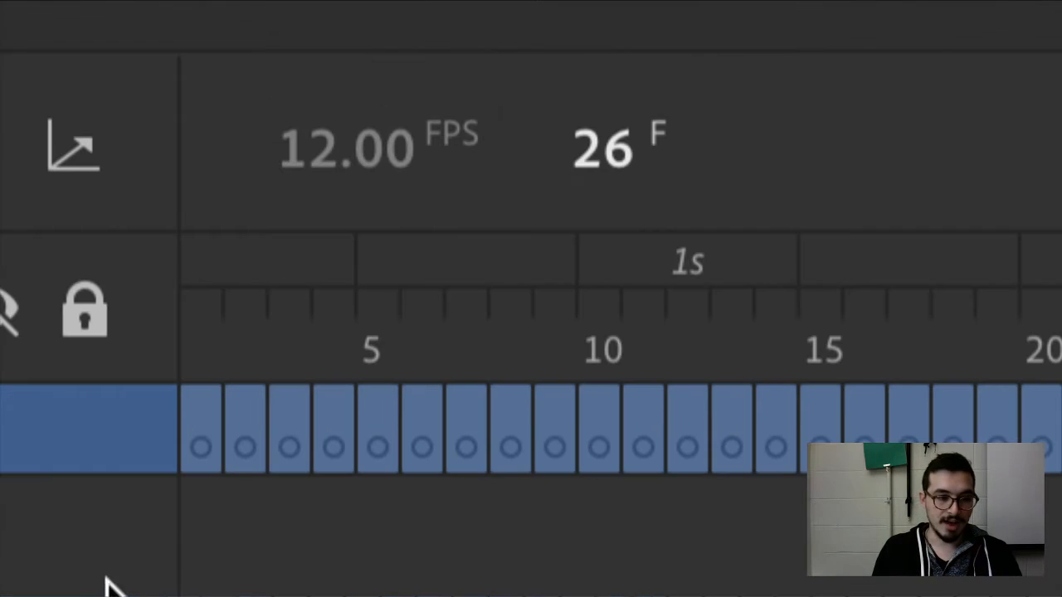
click(159, 568)
click(139, 539)
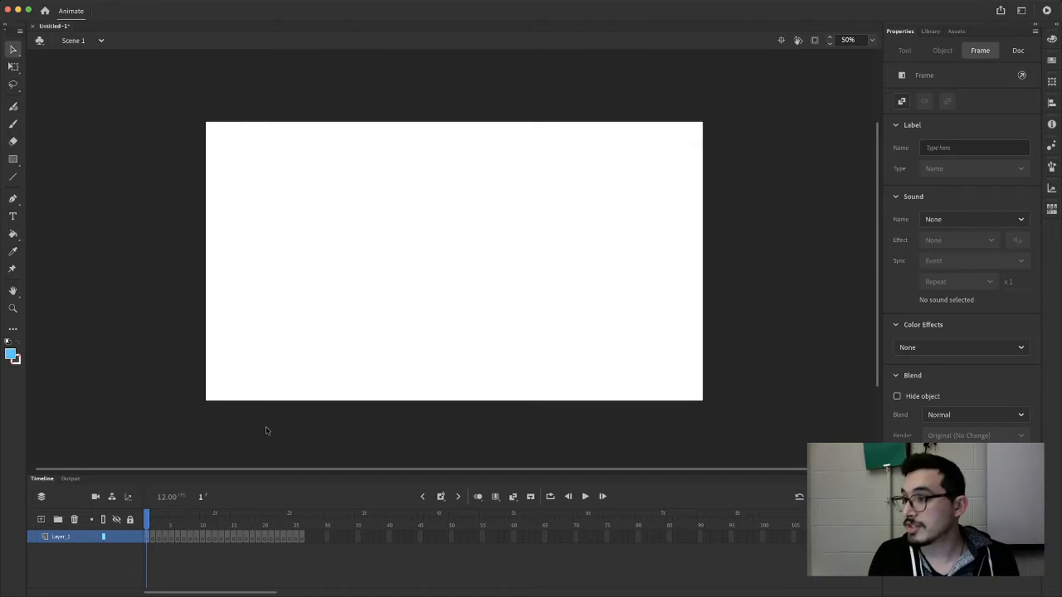
click(151, 526)
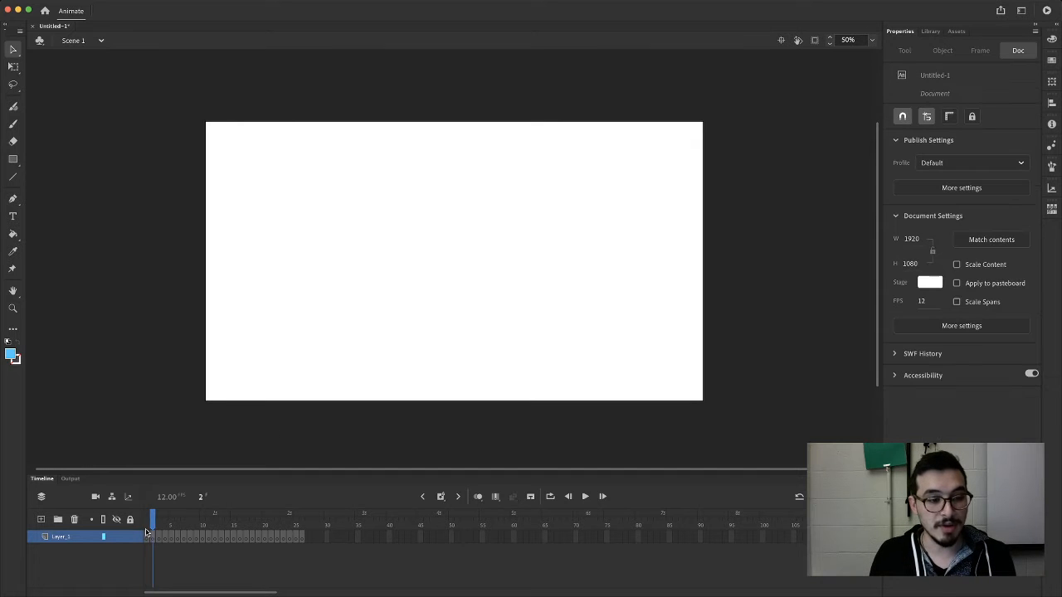
click(148, 529)
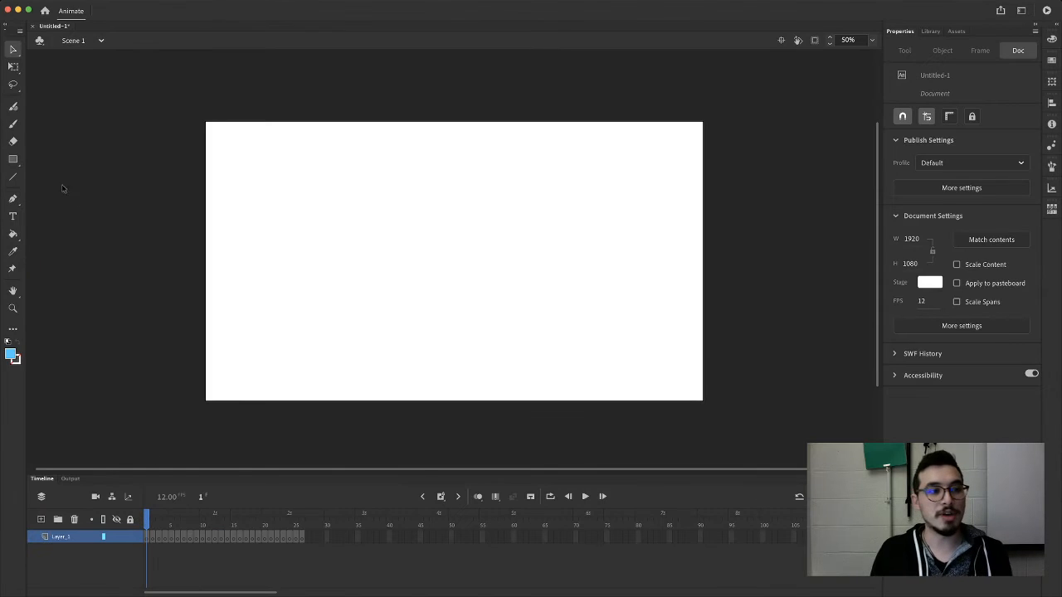
Set the Classic Brush fill to black and draw a circle near the stage's upper-left corner on frame 1
click(12, 124)
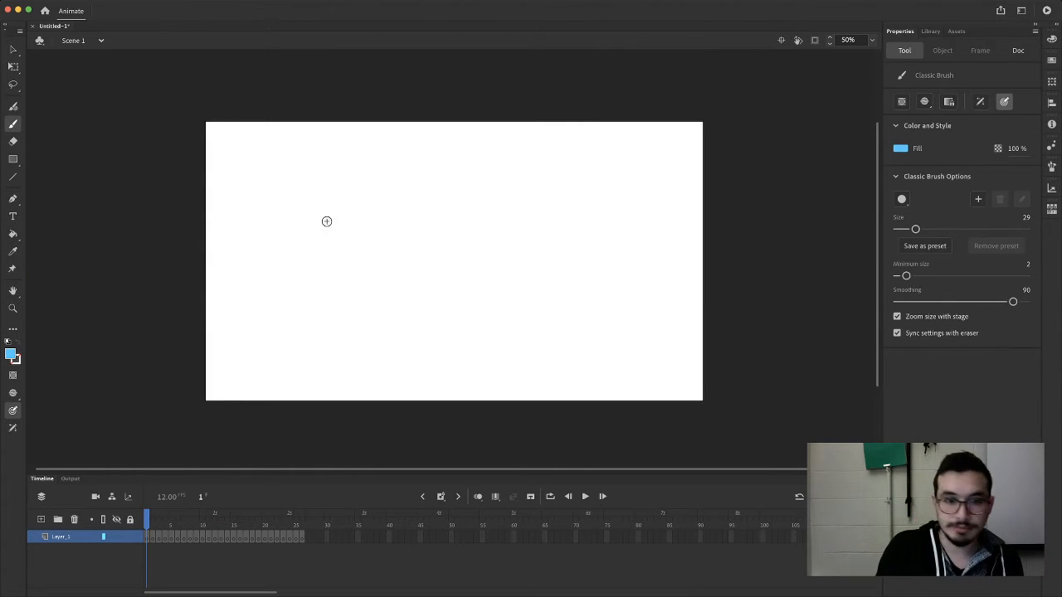
mouse_move(237, 167)
mouse_down()
mouse_move(288, 195)
mouse_move(235, 171)
mouse_up()
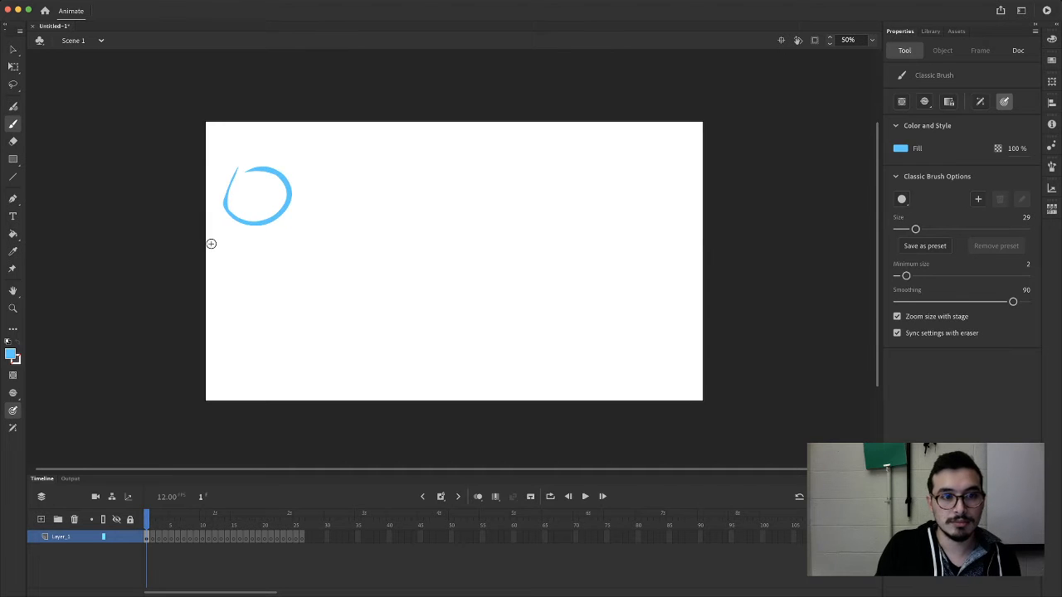
key(super+z)
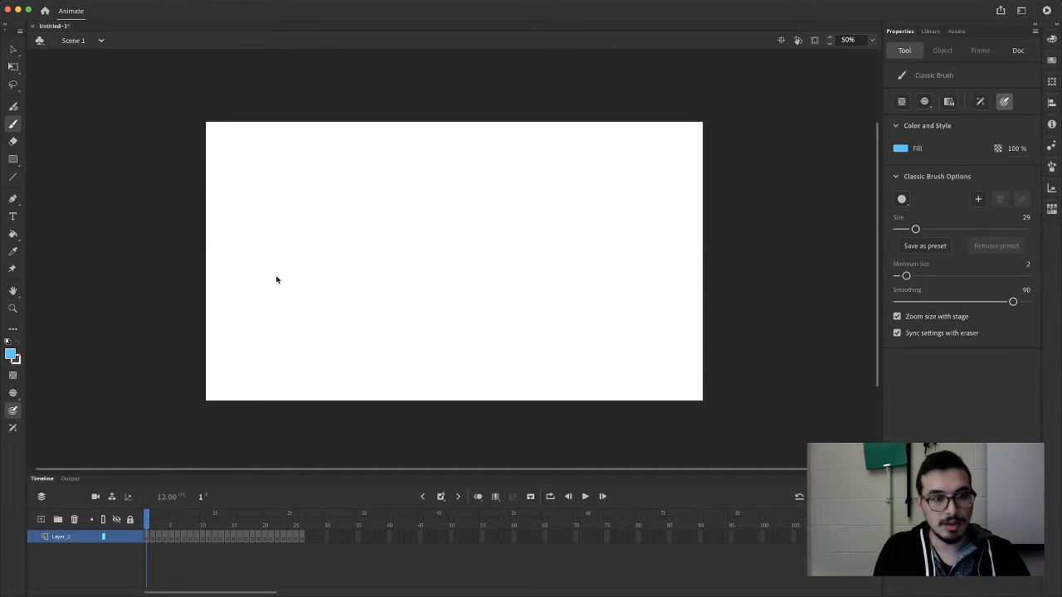
click(13, 355)
click(51, 392)
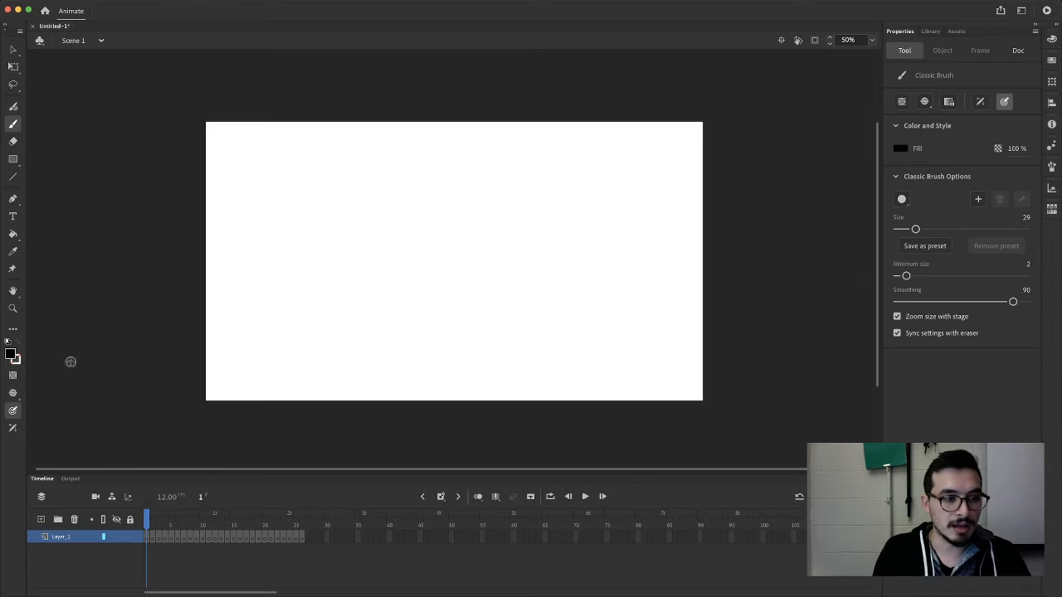
mouse_move(242, 190)
mouse_down()
mouse_move(276, 228)
mouse_move(249, 189)
mouse_up()
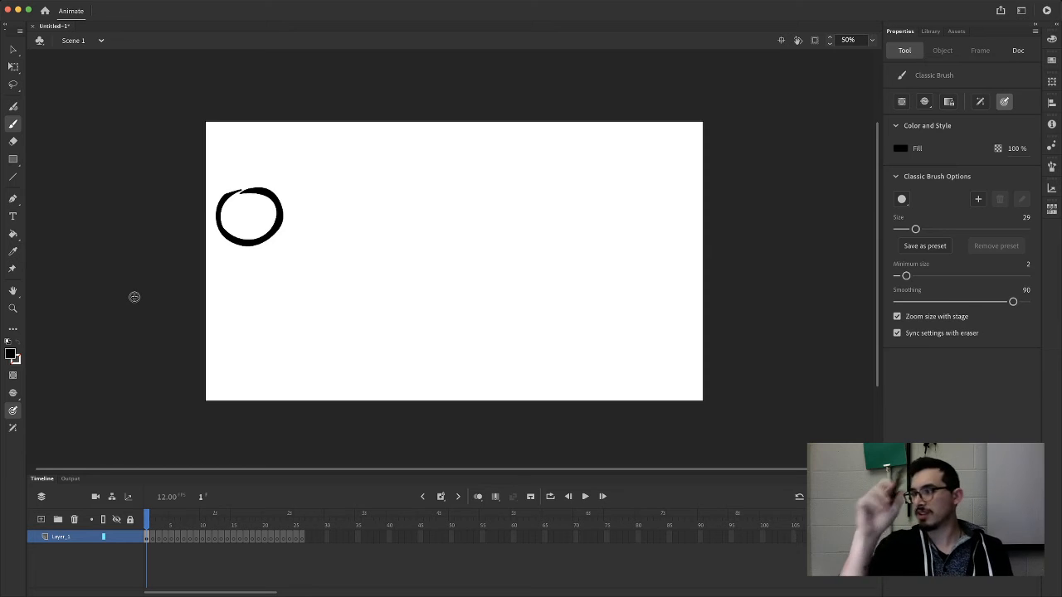
click(458, 215)
drag(504, 245, 463, 285)
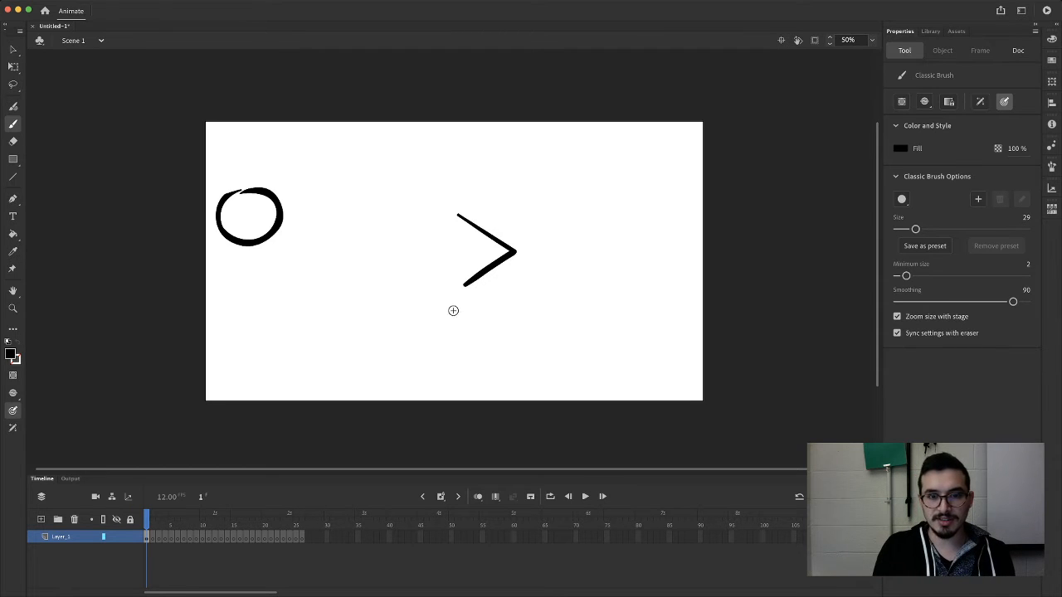
click(479, 320)
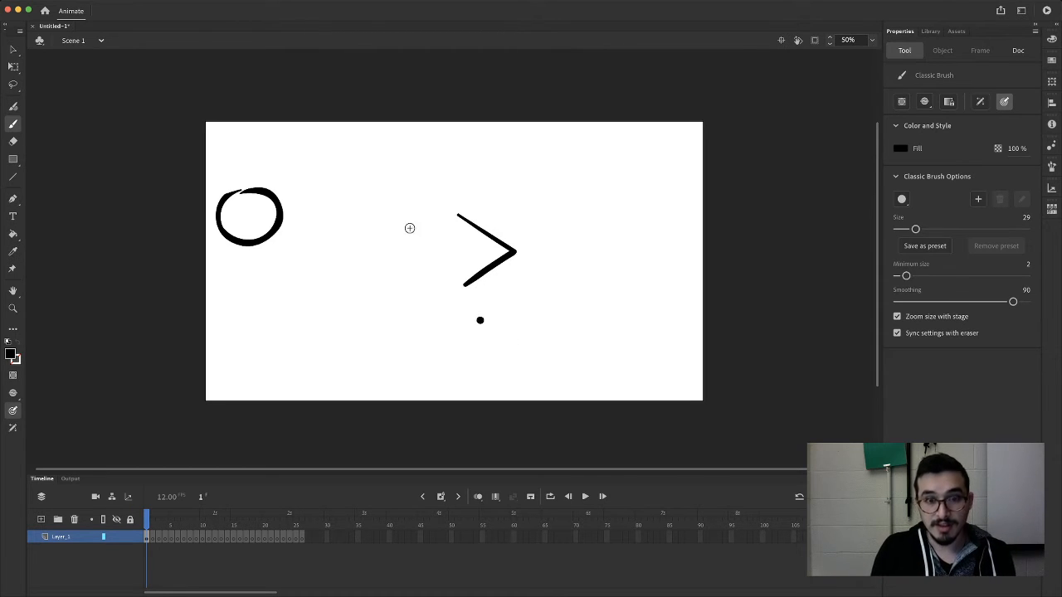
mouse_move(412, 201)
mouse_down()
mouse_move(427, 304)
mouse_move(467, 343)
mouse_move(564, 326)
mouse_move(566, 242)
mouse_move(531, 189)
mouse_move(397, 208)
mouse_up()
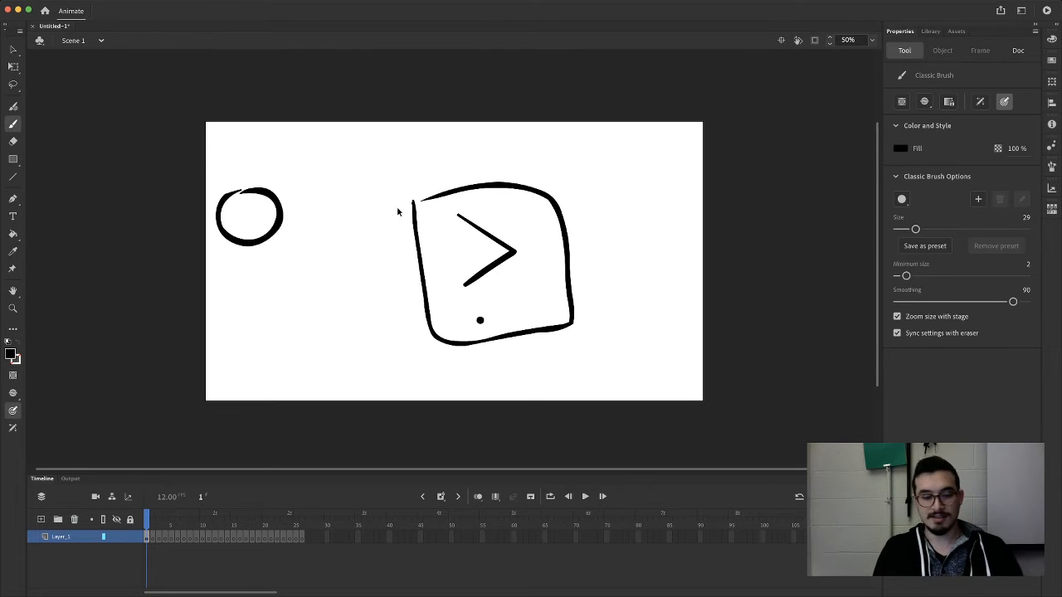
key(super+z)
key(super+z)
key(super+z)
Turn on onion skinning with a range of four frames before and one frame after the playhead, and return to frame 2
key(F7)
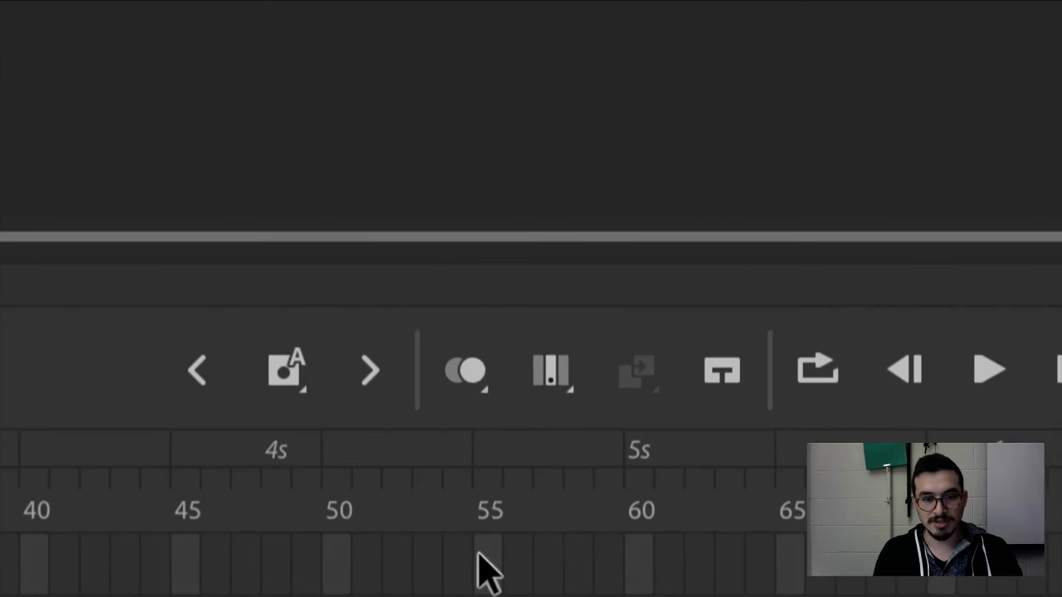
click(473, 450)
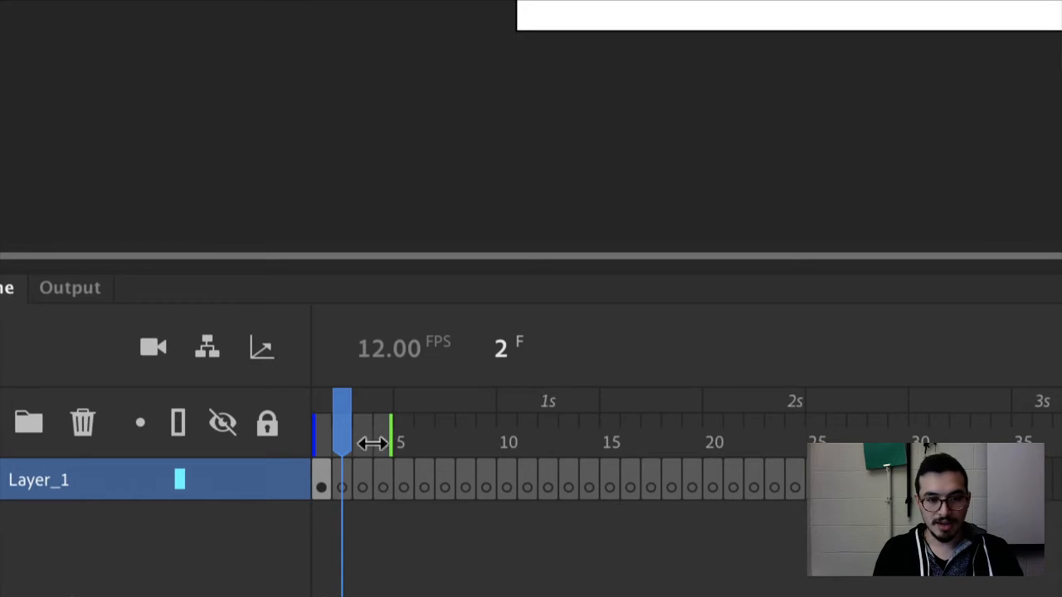
click(495, 452)
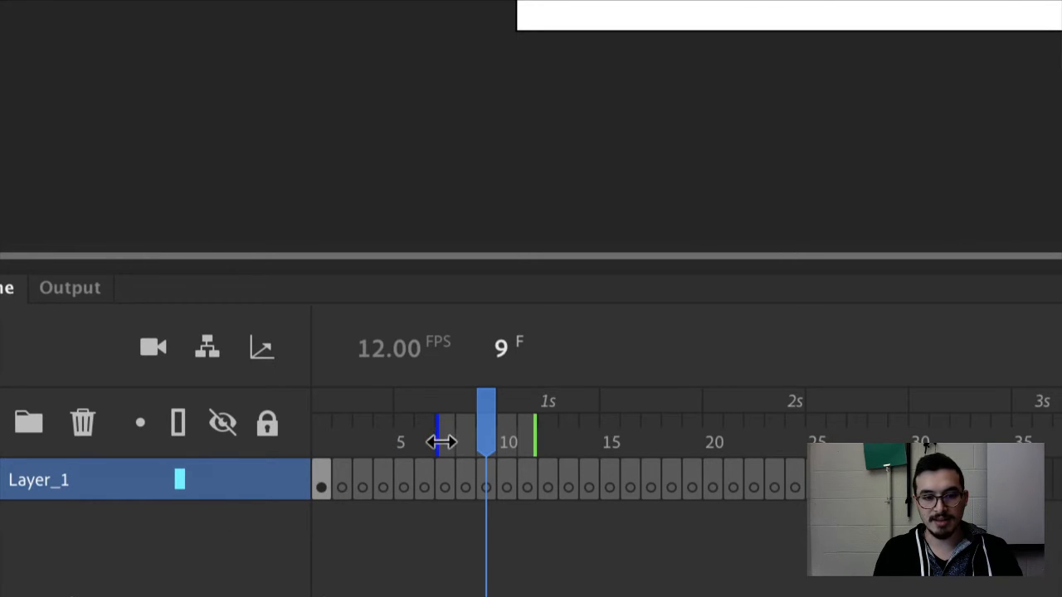
mouse_move(439, 440)
mouse_down()
mouse_move(405, 441)
mouse_move(457, 441)
mouse_move(403, 444)
mouse_up()
mouse_move(534, 445)
mouse_down()
mouse_move(515, 446)
mouse_move(573, 445)
mouse_move(511, 446)
mouse_up()
click(345, 444)
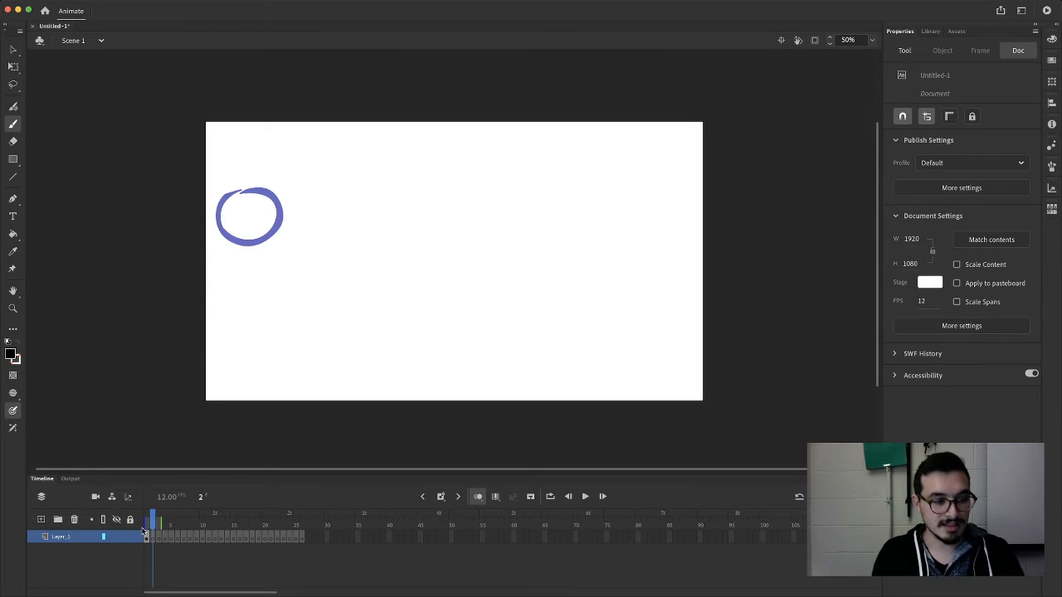
key(comma)
key(period)
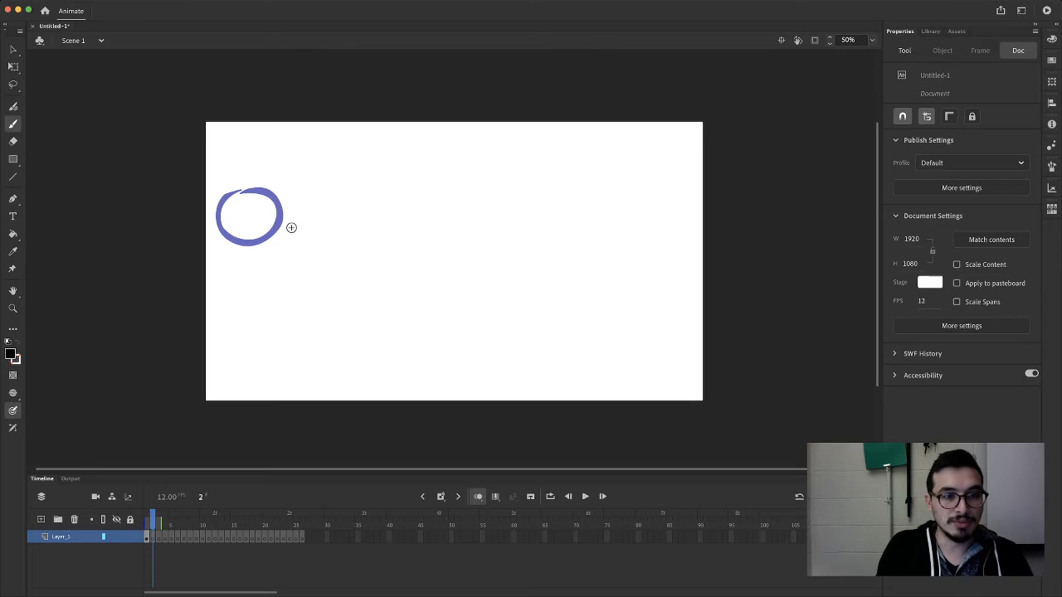
Draw progressively lower circles descending to the stage's bottom edge on frames 2, 3 and 4, and play back the animation
mouse_move(289, 228)
mouse_down()
mouse_move(256, 235)
mouse_move(277, 291)
mouse_move(293, 228)
mouse_up()
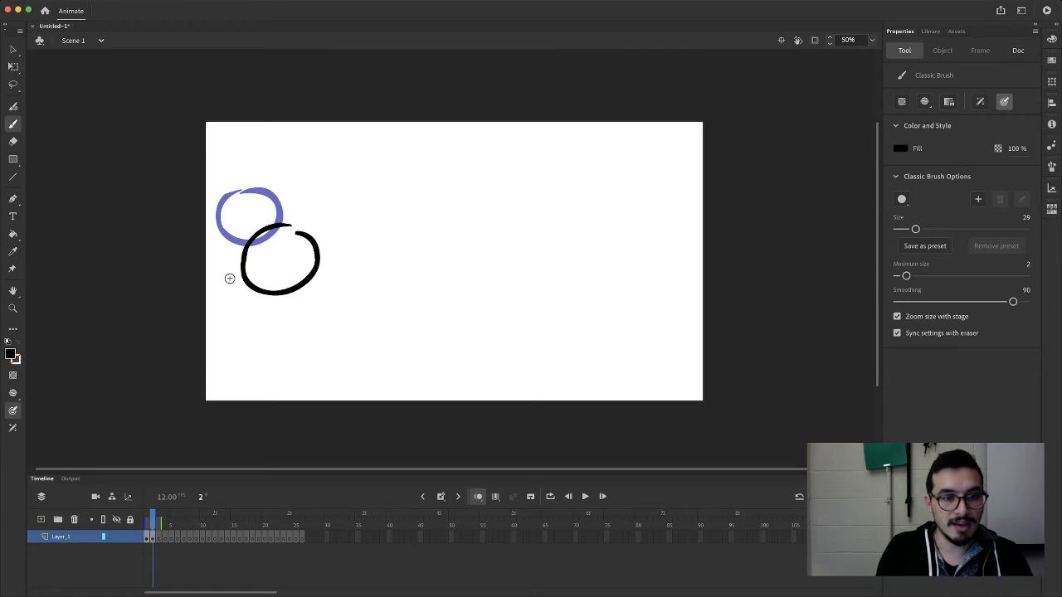
key(F7)
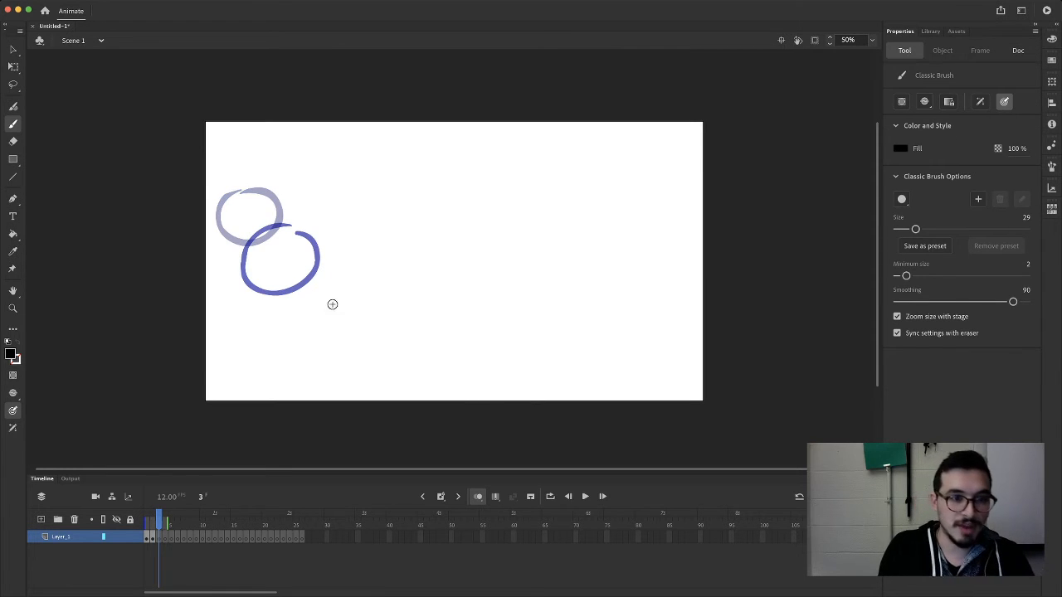
mouse_move(303, 290)
mouse_down()
mouse_move(339, 306)
mouse_move(320, 359)
mouse_move(336, 299)
mouse_up()
key(F7)
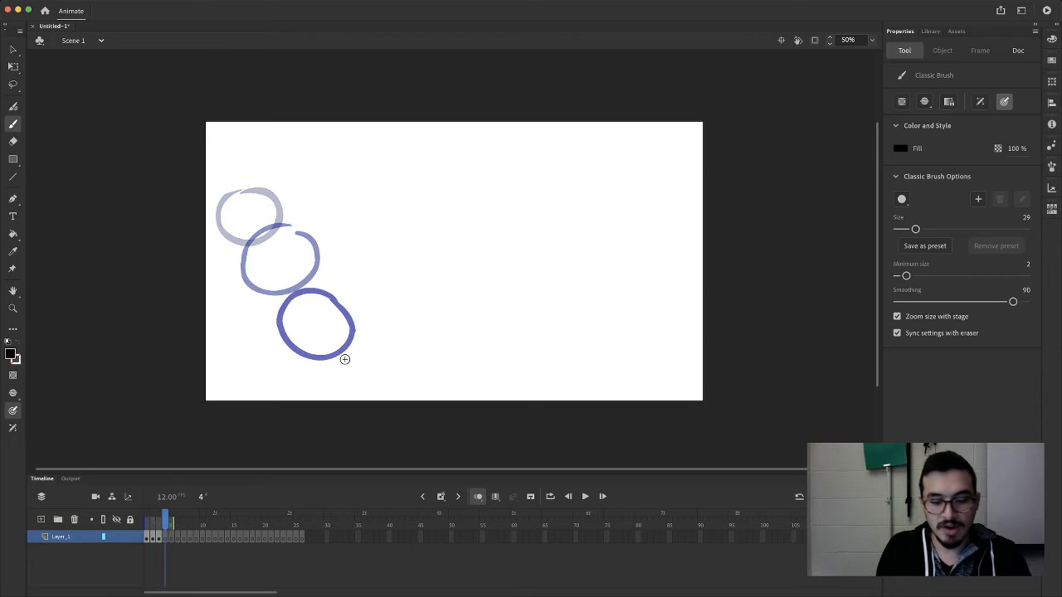
mouse_move(374, 367)
mouse_down()
mouse_move(342, 353)
mouse_move(377, 405)
mouse_move(383, 369)
mouse_up()
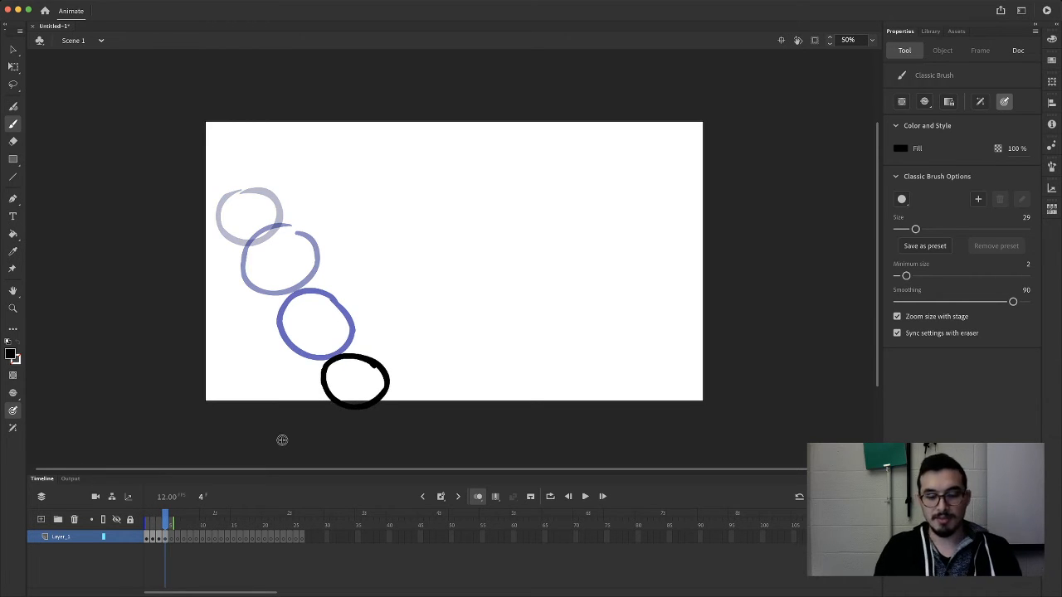
key(Return)
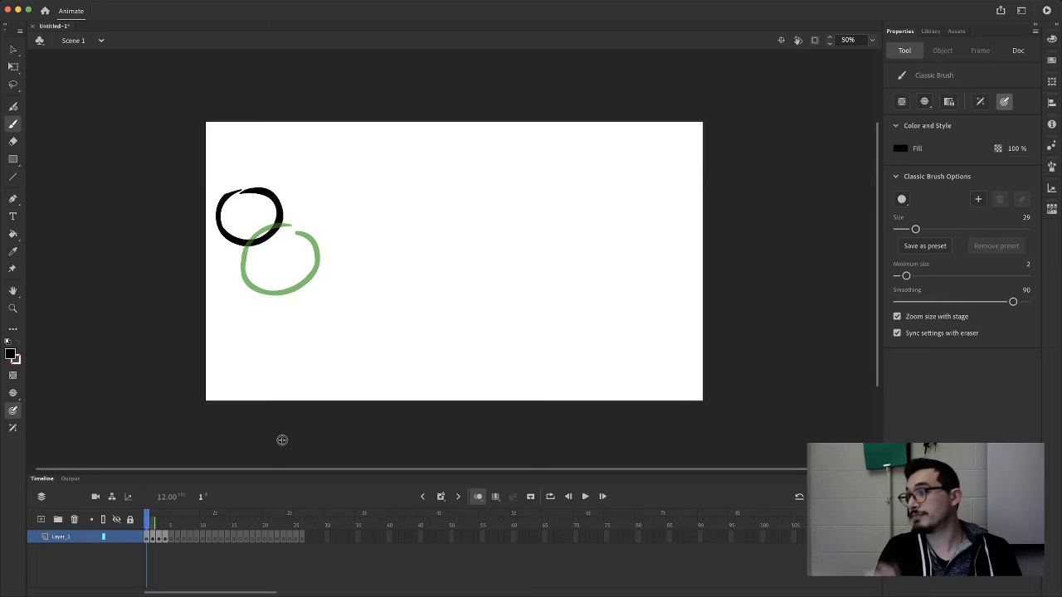
key(Return)
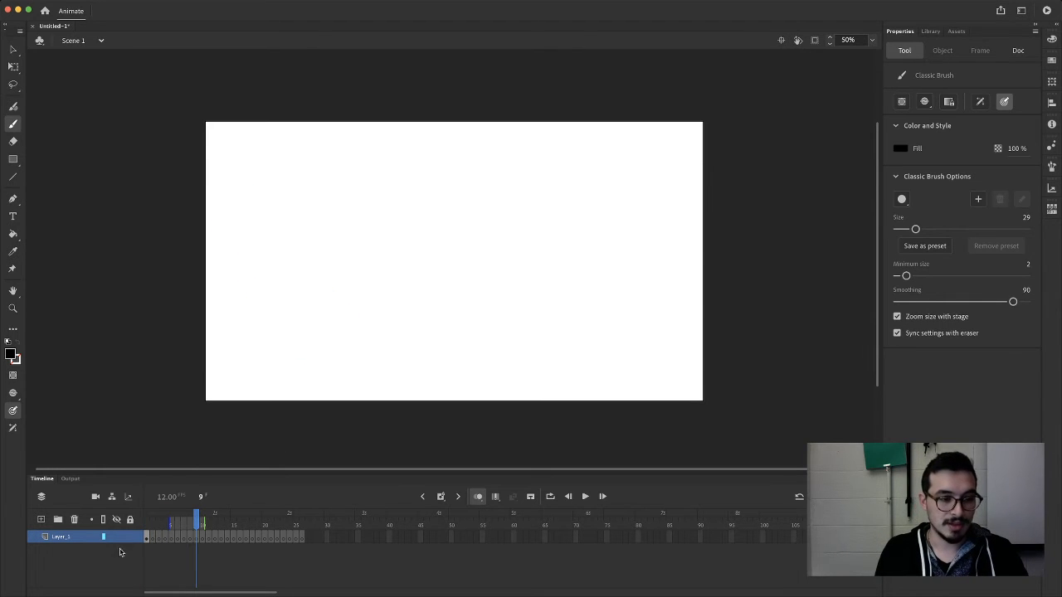
Delete the circle on frame 1 and brush a smaller black circle closer to the stage's upper-left corner
click(146, 539)
key(Delete)
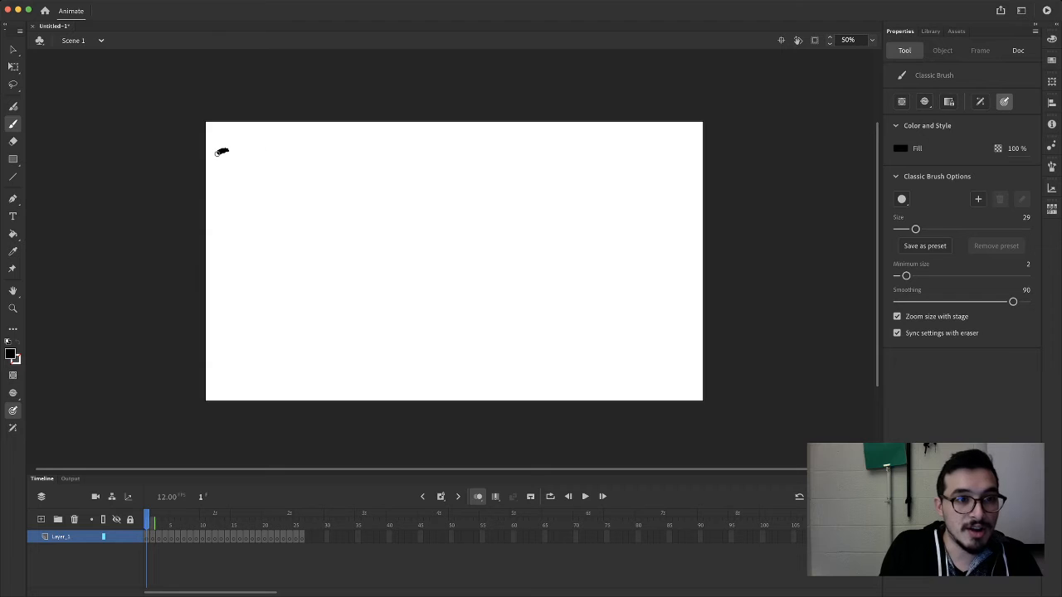
mouse_move(224, 192)
mouse_down()
mouse_move(252, 176)
mouse_move(241, 152)
mouse_move(219, 149)
mouse_up()
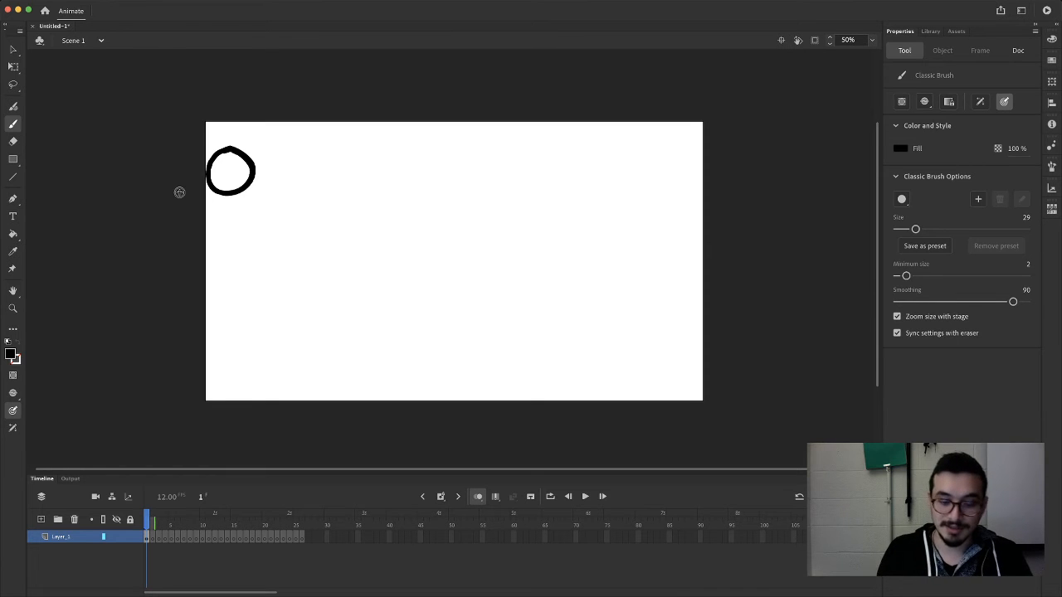
Brush the ball on blank keyframes 2, 3 and 4, stepping down and right from the first circle and stretching slightly on frame 4
key(F7)
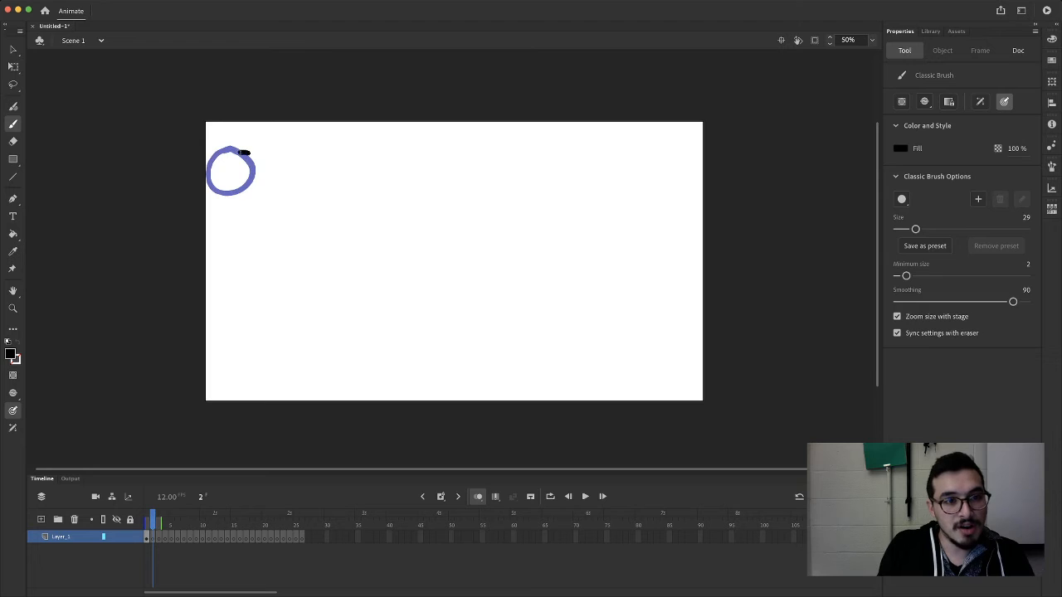
mouse_move(235, 196)
mouse_down()
mouse_move(256, 191)
mouse_move(247, 152)
mouse_up()
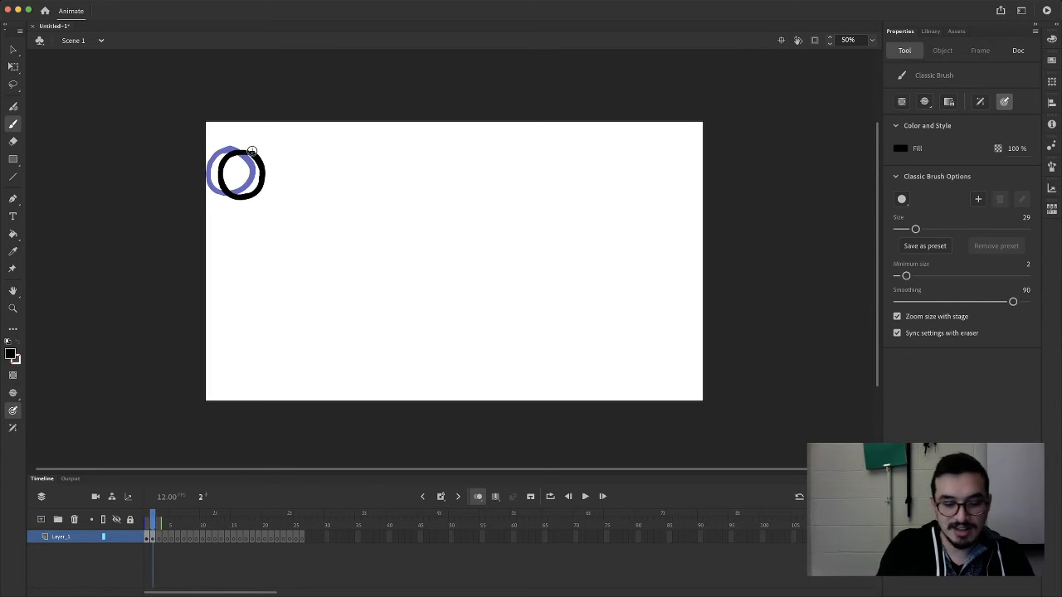
key(F7)
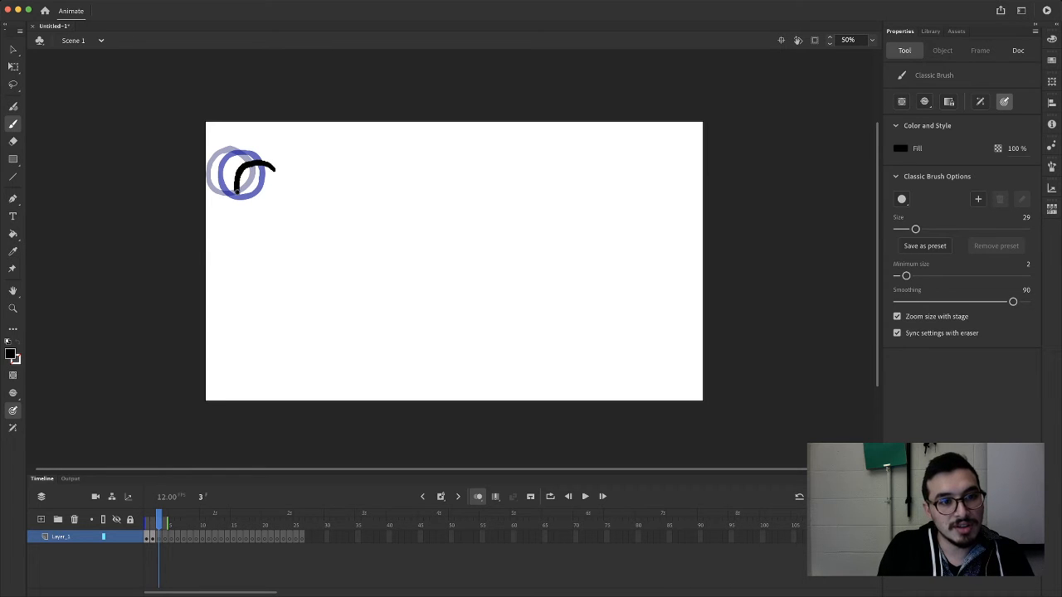
drag(277, 190, 255, 161)
key(F7)
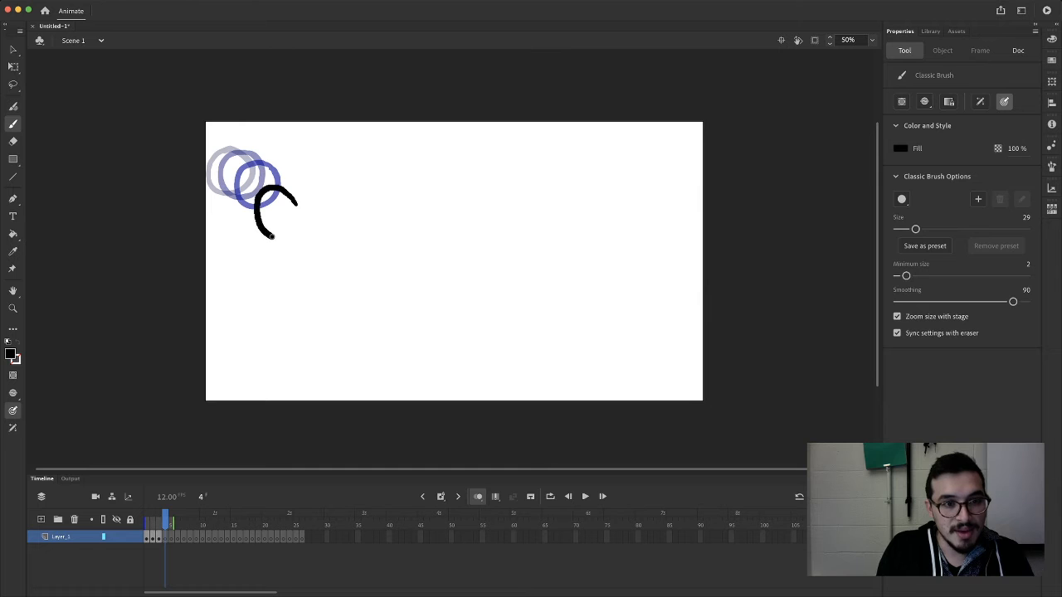
mouse_move(292, 241)
mouse_down()
mouse_move(302, 222)
mouse_move(287, 188)
mouse_up()
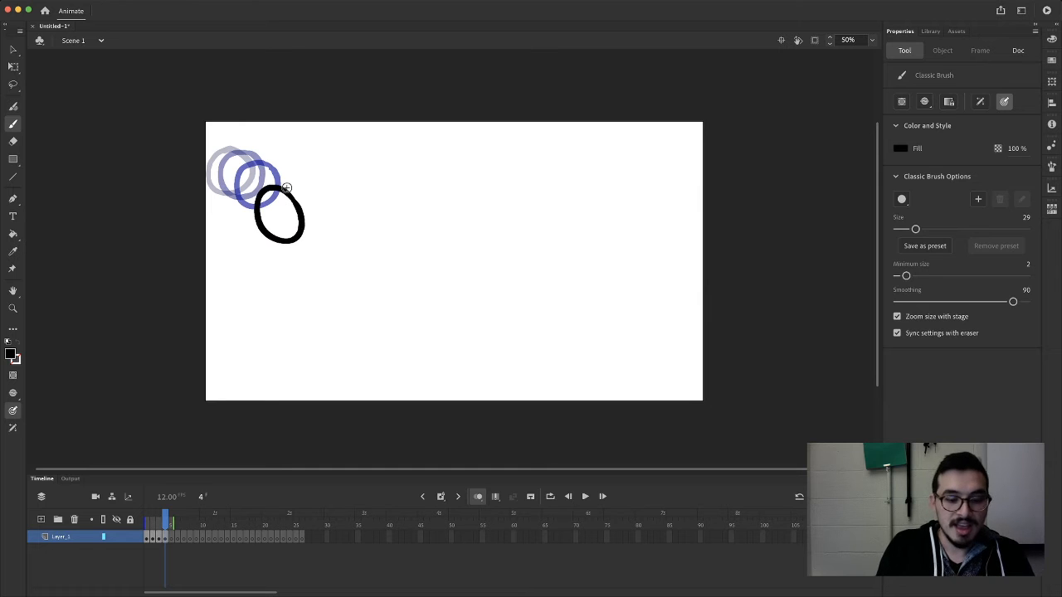
Brush long, tilted stretched ovals on blank keyframes 5 and 6, continuing the fall down to the stage's bottom edge
key(F7)
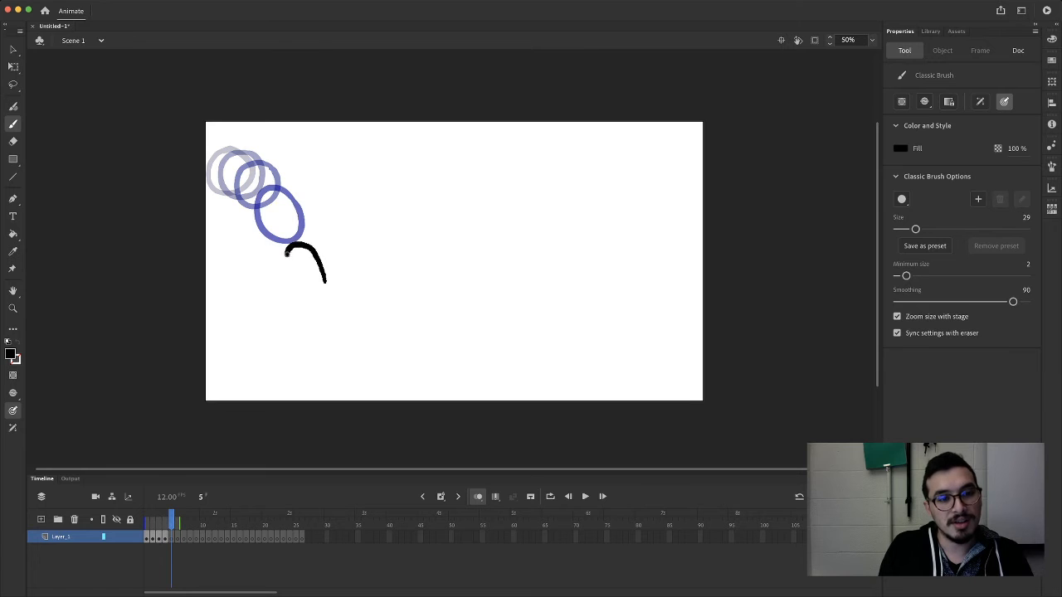
mouse_move(290, 274)
mouse_down()
mouse_move(302, 306)
mouse_move(321, 317)
mouse_move(319, 266)
mouse_up()
key(F7)
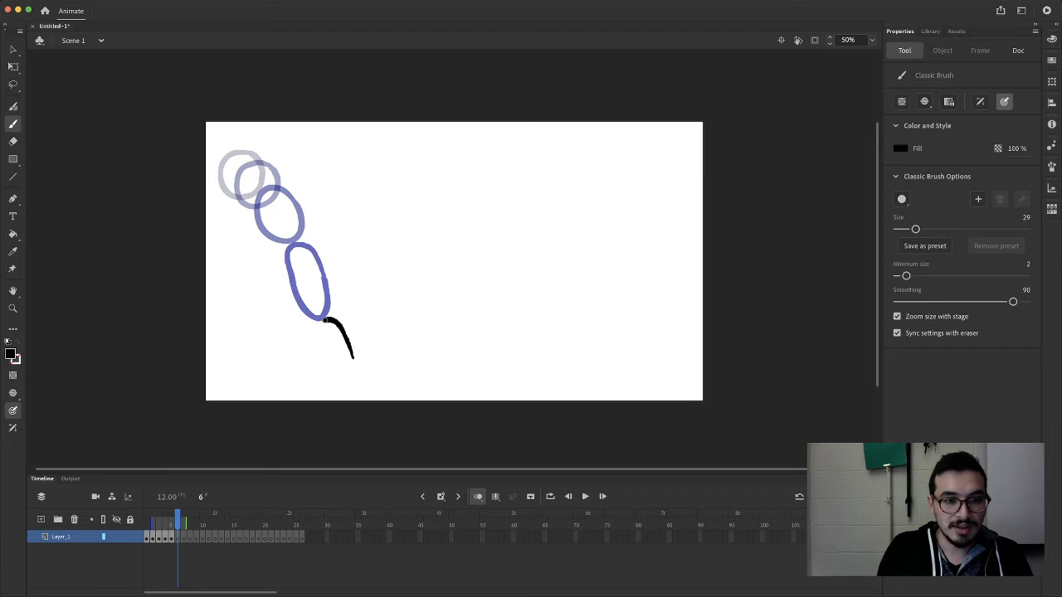
mouse_move(318, 336)
mouse_down()
mouse_move(338, 389)
mouse_move(360, 396)
mouse_move(333, 325)
mouse_up()
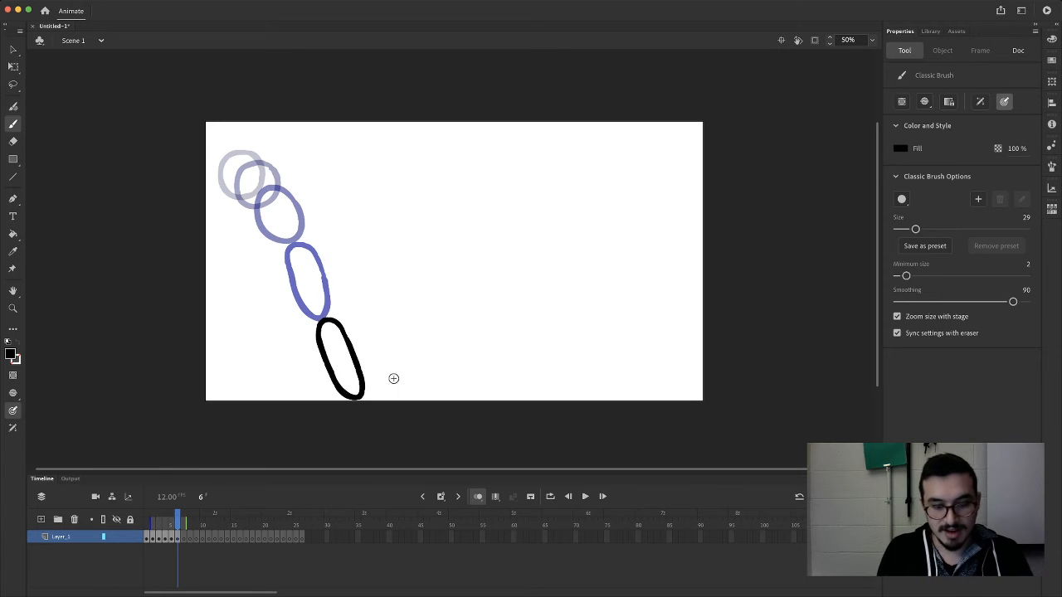
mouse_move(422, 354)
mouse_down()
mouse_move(383, 383)
mouse_move(380, 369)
mouse_move(381, 390)
mouse_move(407, 386)
mouse_up()
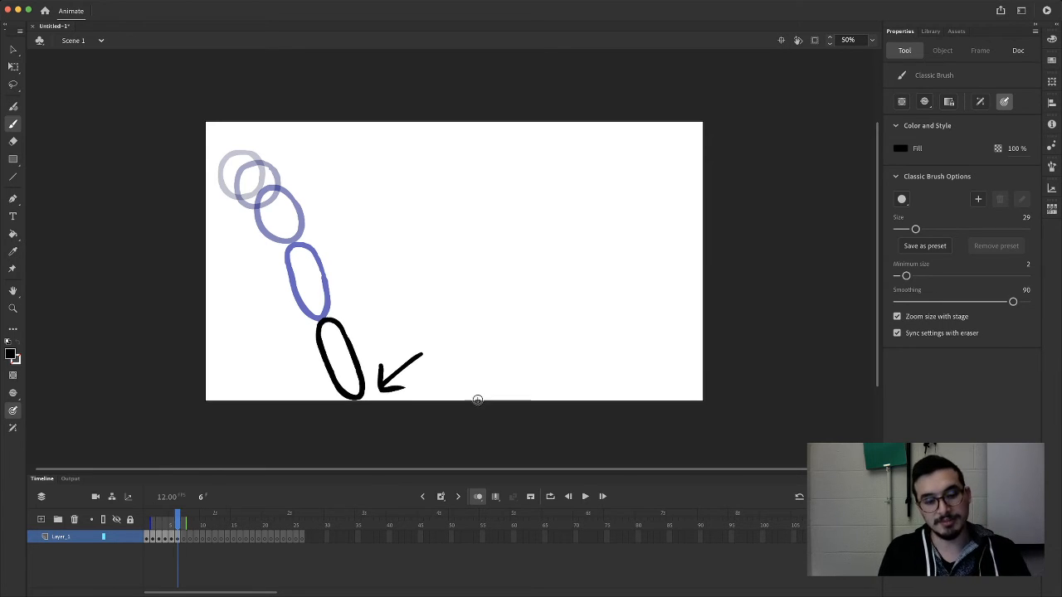
key(ctrl+z)
key(ctrl+z)
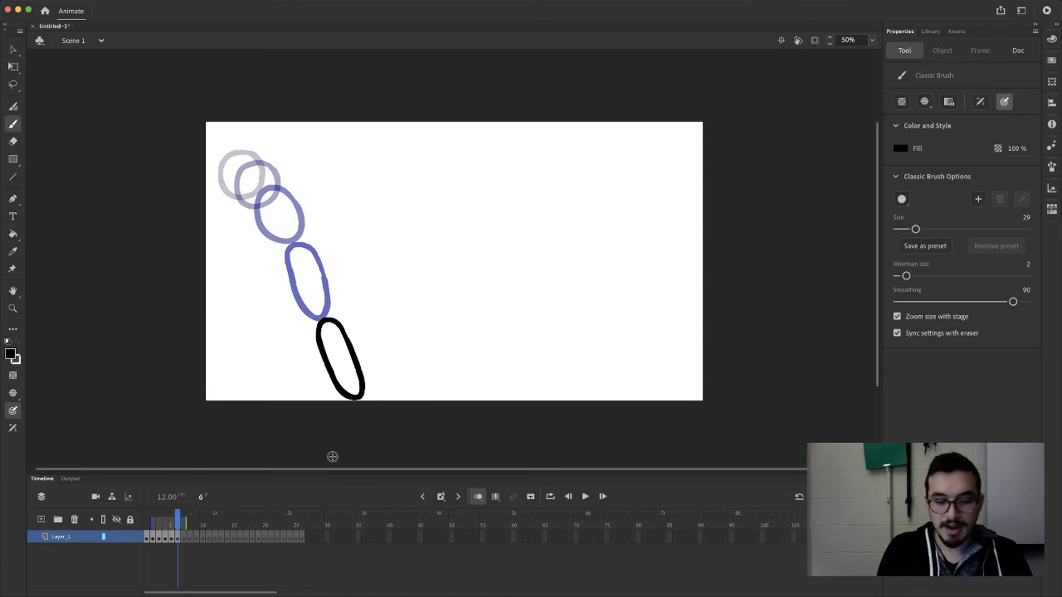
Brush the ball's impact at the stage's bottom edge: a shorter, wider shape on frame 7 and a flat horizontal oval on frame 8
key(F7)
drag(357, 357, 341, 341)
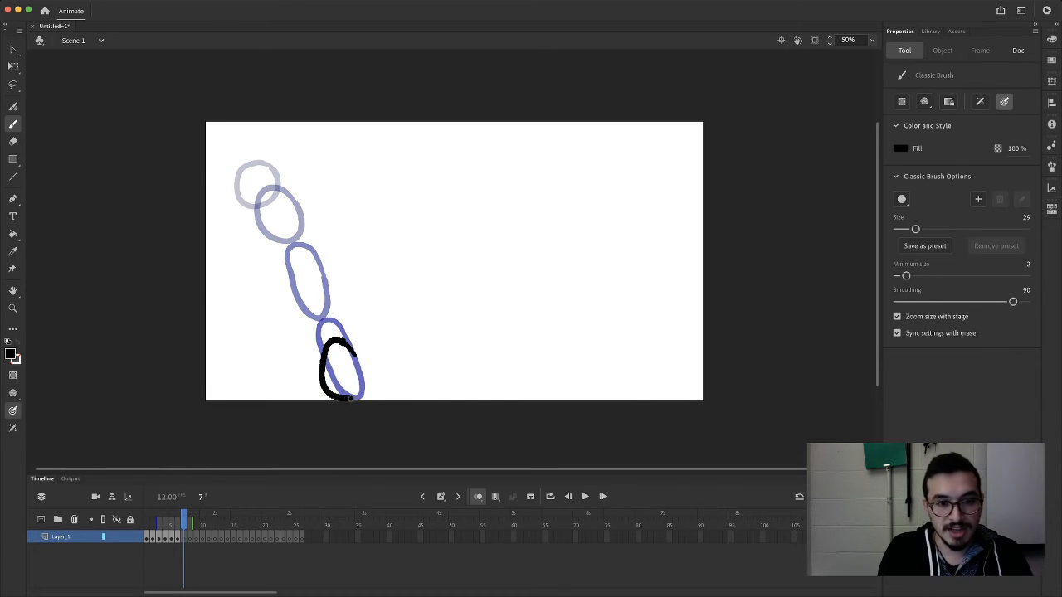
mouse_move(350, 398)
mouse_down()
mouse_move(377, 380)
mouse_move(350, 350)
mouse_up()
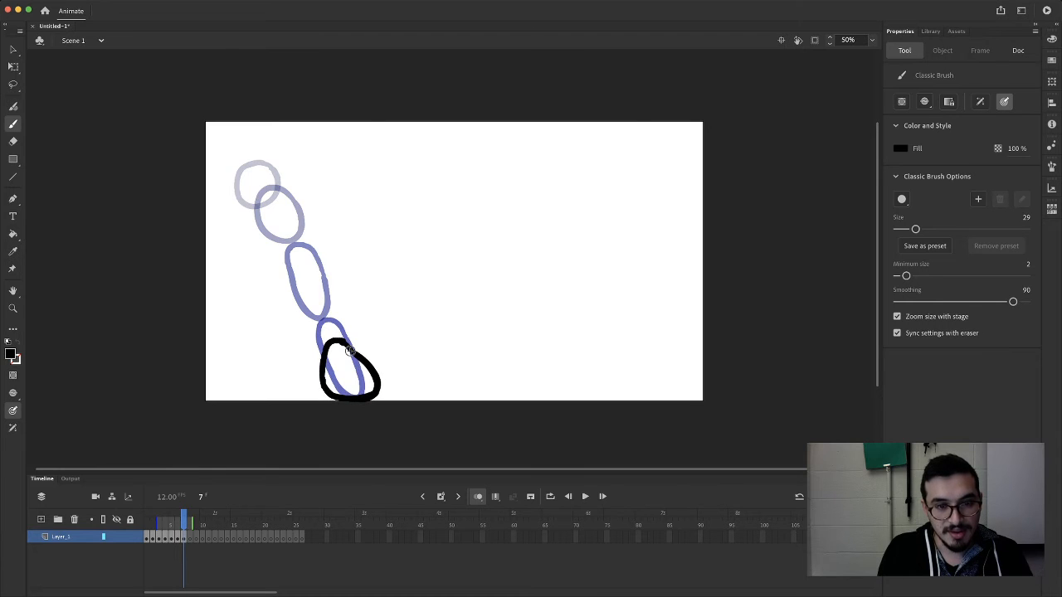
key(F7)
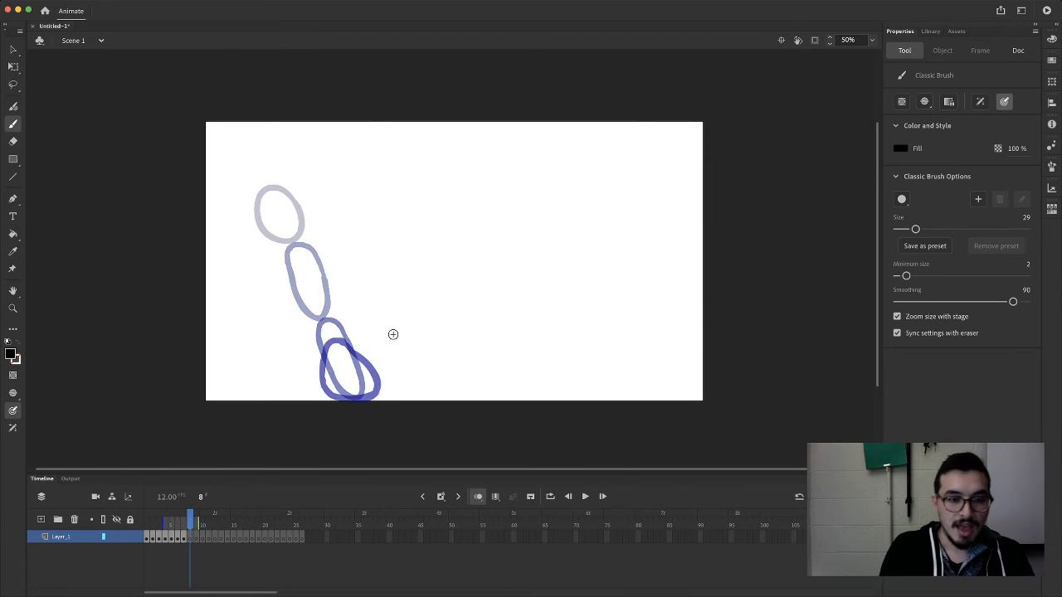
mouse_move(374, 377)
mouse_down()
mouse_move(333, 367)
mouse_move(305, 378)
mouse_move(305, 395)
mouse_move(369, 399)
mouse_move(390, 387)
mouse_move(374, 372)
mouse_up()
Brush the rebound from the bottom edge: an oval tilted up and right on frame 9 and a longer stretched one on frame 10
key(F7)
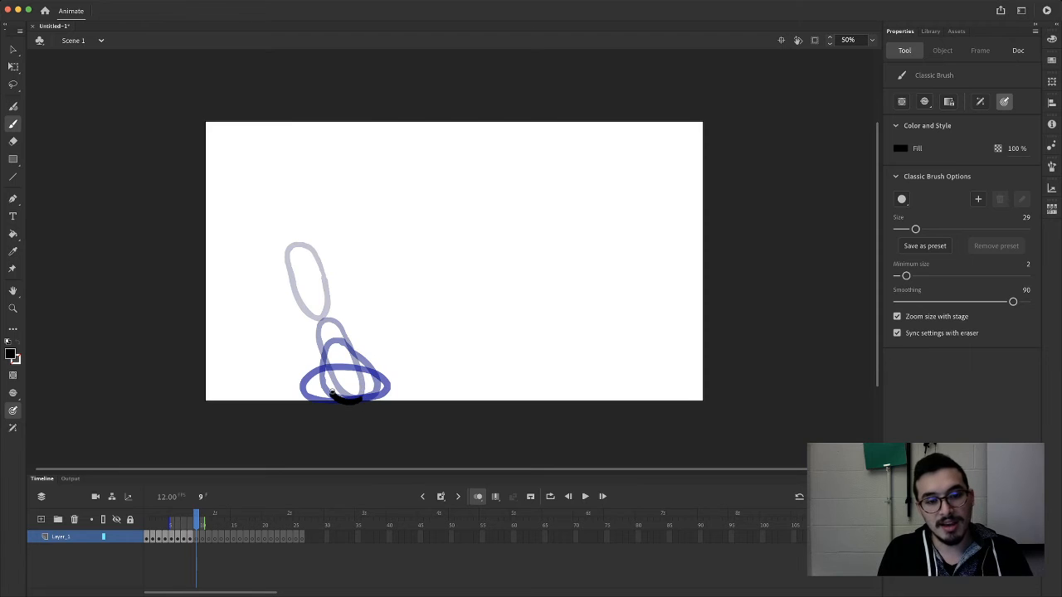
mouse_move(332, 393)
mouse_down()
mouse_move(382, 351)
mouse_move(388, 371)
mouse_move(348, 392)
mouse_up()
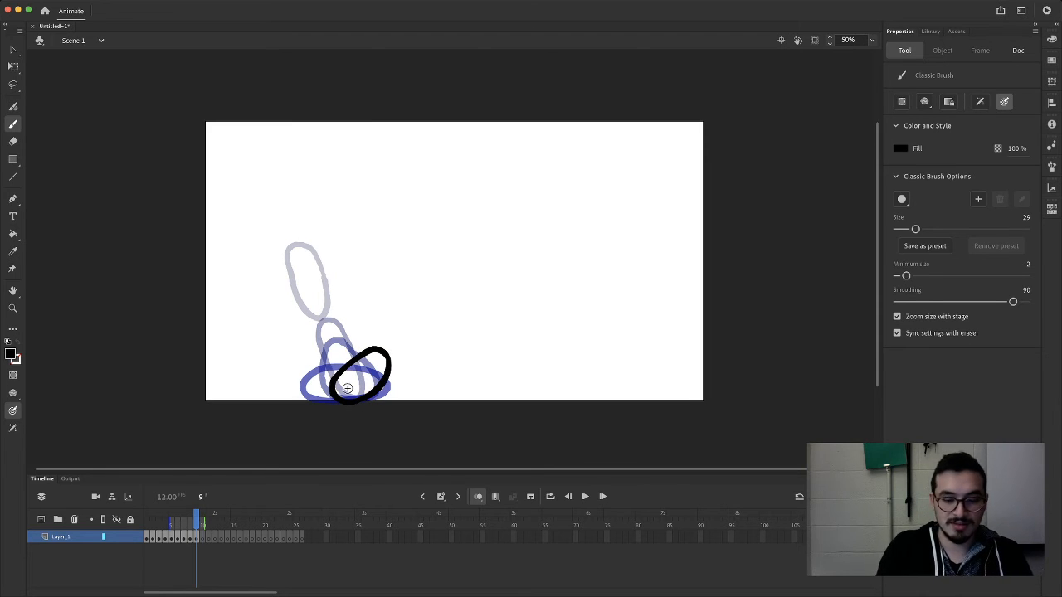
key(F7)
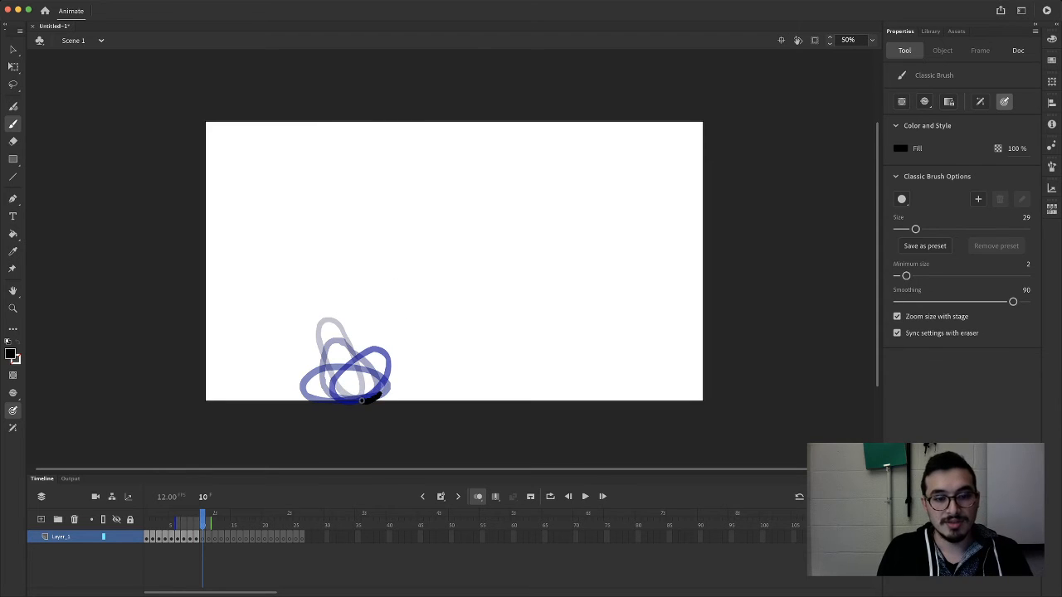
mouse_move(362, 400)
mouse_down()
mouse_move(358, 369)
mouse_move(392, 315)
mouse_move(416, 310)
mouse_move(408, 345)
mouse_move(373, 395)
mouse_up()
Brush the rising ball on frames 11 to 14, going from a stretched oval back to a round circle near the top of the arc
key(F7)
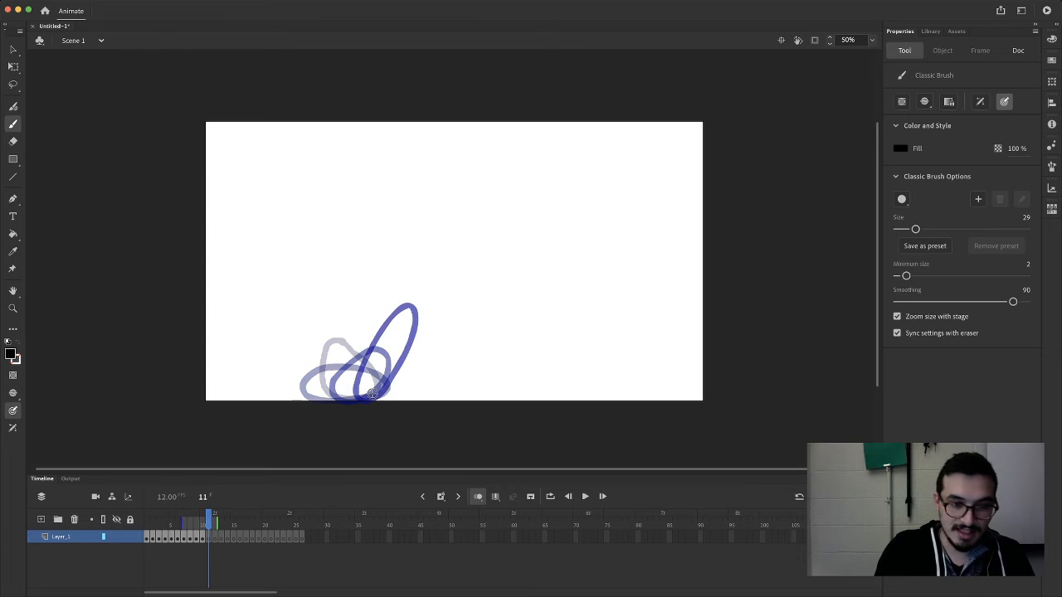
mouse_move(461, 246)
mouse_down()
mouse_move(432, 296)
mouse_move(406, 303)
mouse_move(415, 257)
mouse_move(460, 230)
mouse_move(455, 253)
mouse_up()
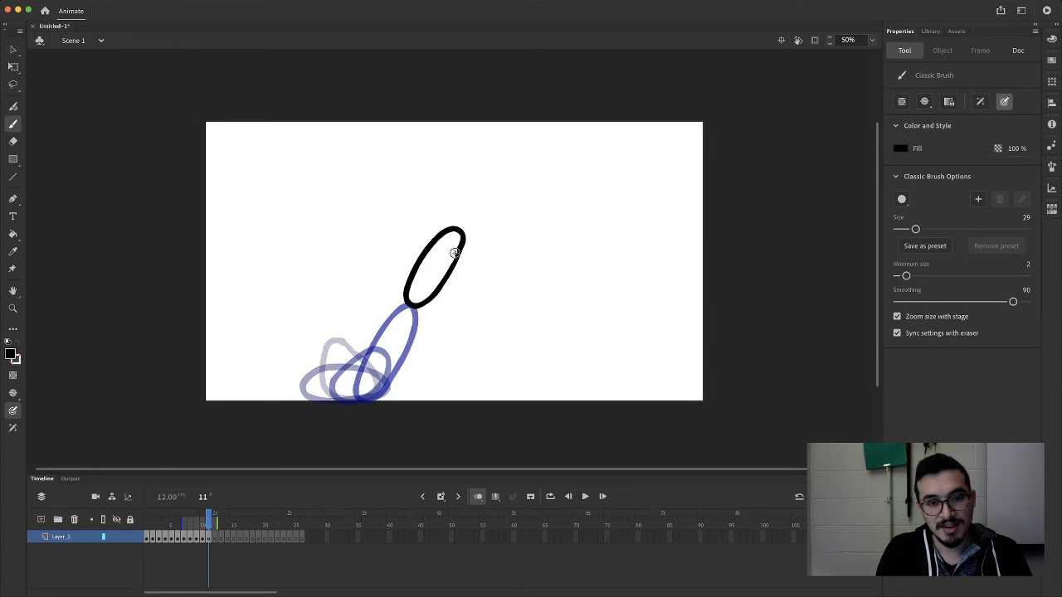
key(F7)
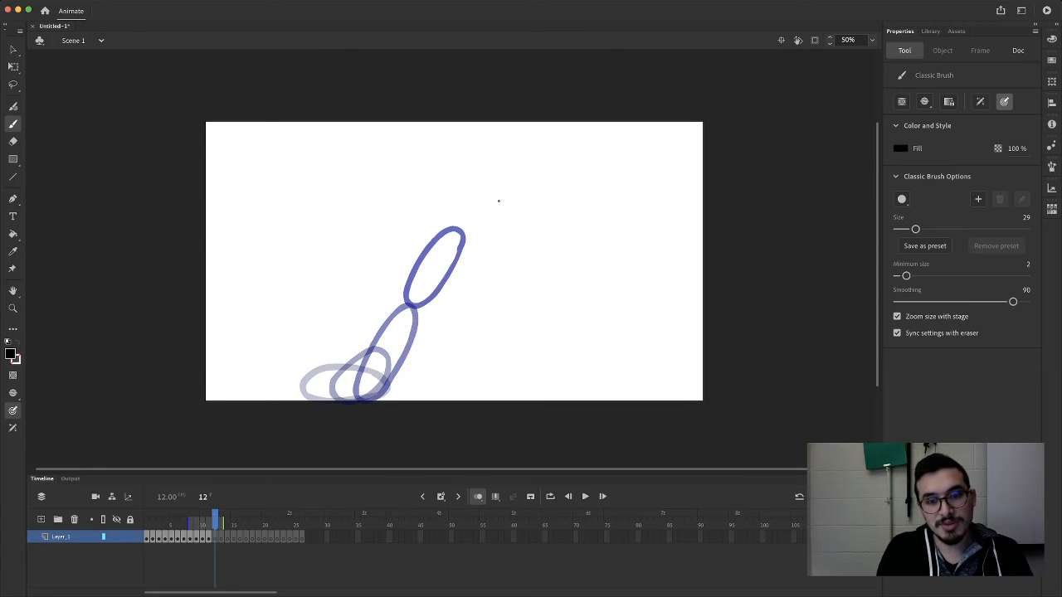
mouse_move(497, 200)
mouse_down()
mouse_move(453, 242)
mouse_move(442, 222)
mouse_move(462, 192)
mouse_move(488, 192)
mouse_up()
key(F7)
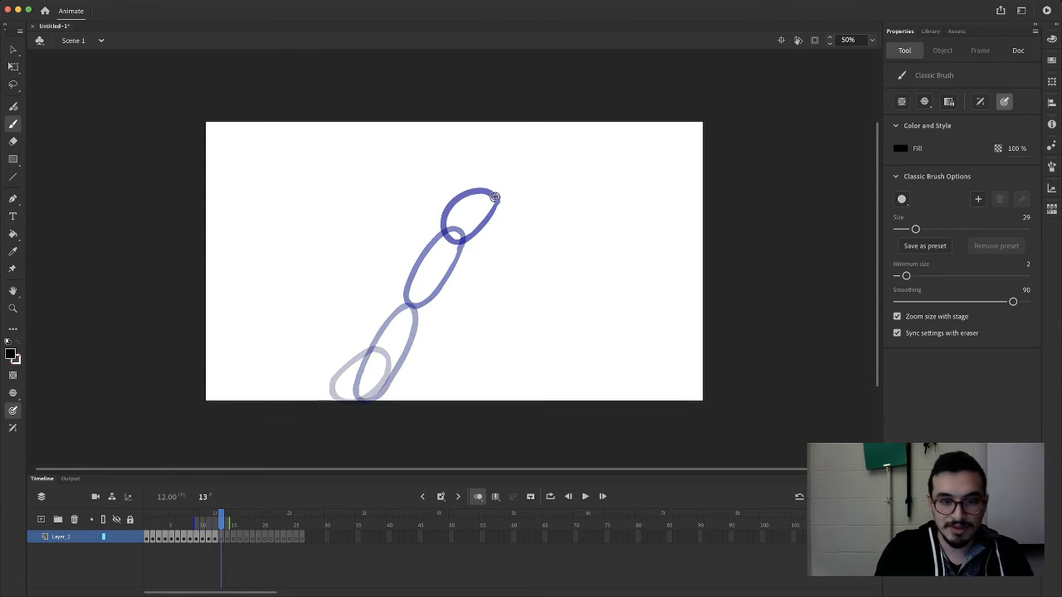
mouse_move(506, 200)
mouse_down()
mouse_move(477, 179)
mouse_move(488, 171)
mouse_move(512, 171)
mouse_move(518, 189)
mouse_move(510, 181)
mouse_move(535, 190)
mouse_move(500, 185)
mouse_move(516, 155)
mouse_move(540, 161)
mouse_move(529, 196)
mouse_up()
key(F7)
Return to frame 1, move to frame 15, and brush closely spaced circles over the arc's peak on frames 15, 16 and 17
click(148, 523)
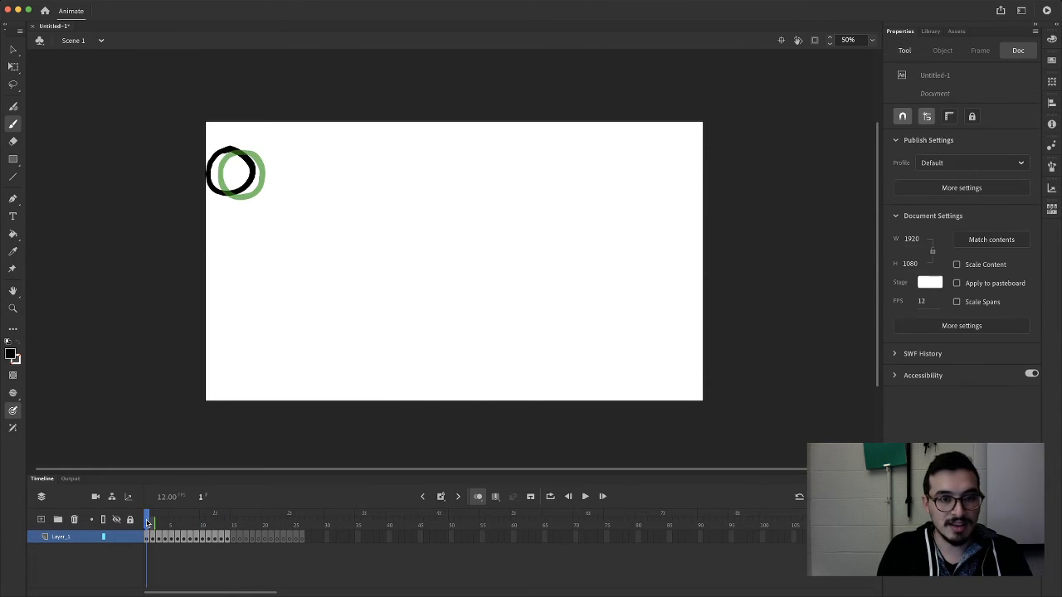
click(234, 524)
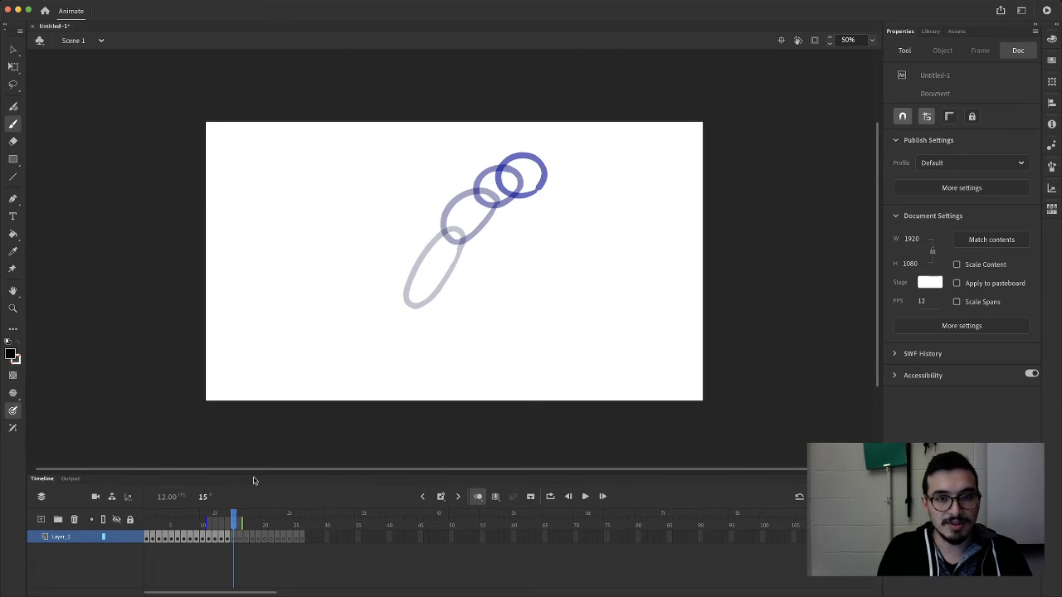
mouse_move(544, 147)
mouse_down()
mouse_move(522, 184)
mouse_move(535, 195)
mouse_move(560, 174)
mouse_move(537, 153)
mouse_move(565, 162)
mouse_move(539, 168)
mouse_move(538, 189)
mouse_move(569, 193)
mouse_move(568, 161)
mouse_move(584, 180)
mouse_move(562, 201)
mouse_move(588, 213)
mouse_move(584, 178)
mouse_up()
key(F7)
key(F7)
Brush the second fall on frames 18, 19 and 20: two stretched ovals and a shorter ball at the stage's lower-right corner
key(F7)
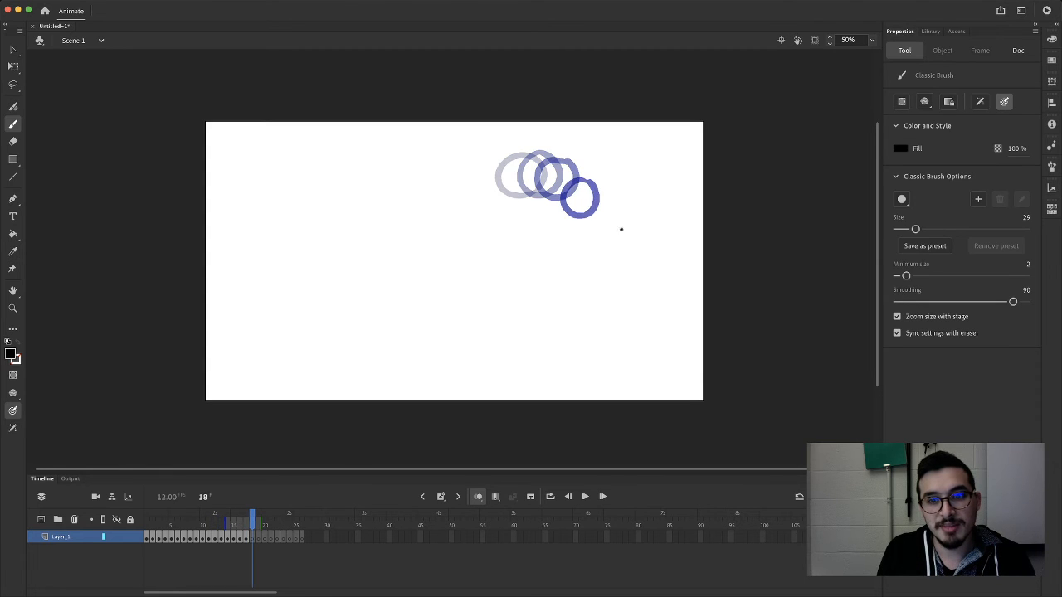
mouse_move(622, 229)
mouse_down()
mouse_move(595, 212)
mouse_move(590, 238)
mouse_move(620, 268)
mouse_move(630, 234)
mouse_move(616, 216)
mouse_up()
key(F7)
mouse_move(666, 321)
mouse_down()
mouse_move(639, 299)
mouse_move(643, 321)
mouse_move(670, 349)
mouse_move(665, 309)
mouse_up()
key(F7)
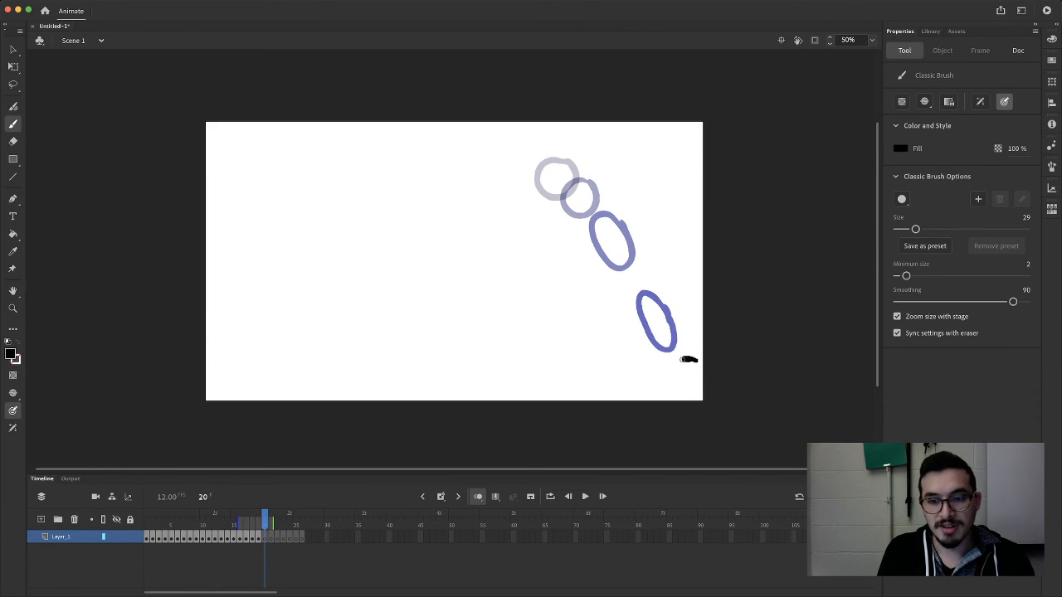
mouse_move(689, 359)
mouse_down()
mouse_move(667, 379)
mouse_move(693, 393)
mouse_move(682, 355)
mouse_move(672, 382)
mouse_move(684, 397)
mouse_move(702, 386)
mouse_move(701, 362)
mouse_up()
key(super+z)
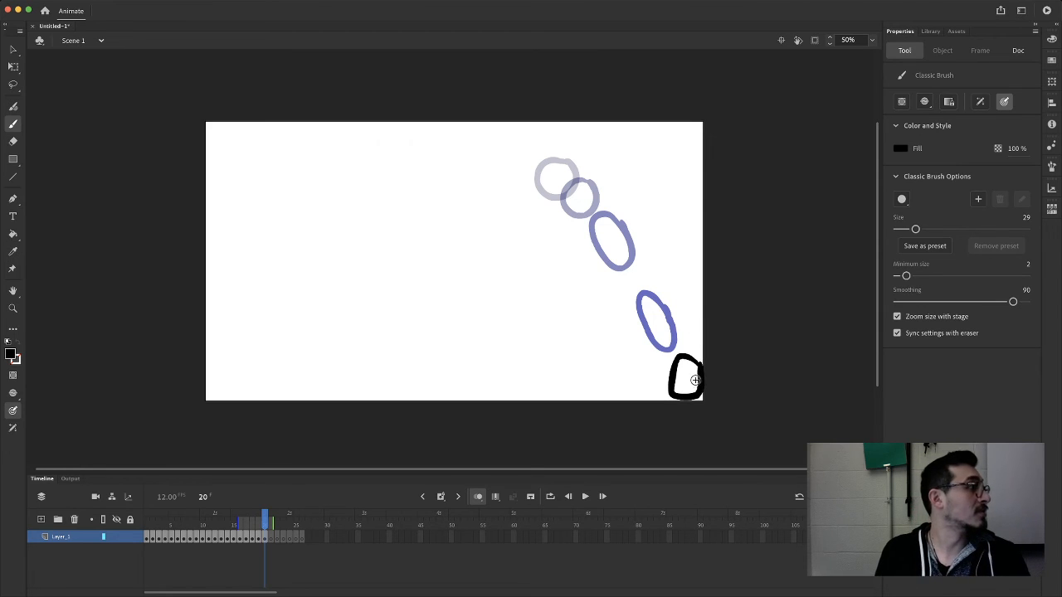
Brush a flattened ball on frame 21 at the stage's lower-right corner and one mostly beyond the stage's right edge on frame 22
key(period)
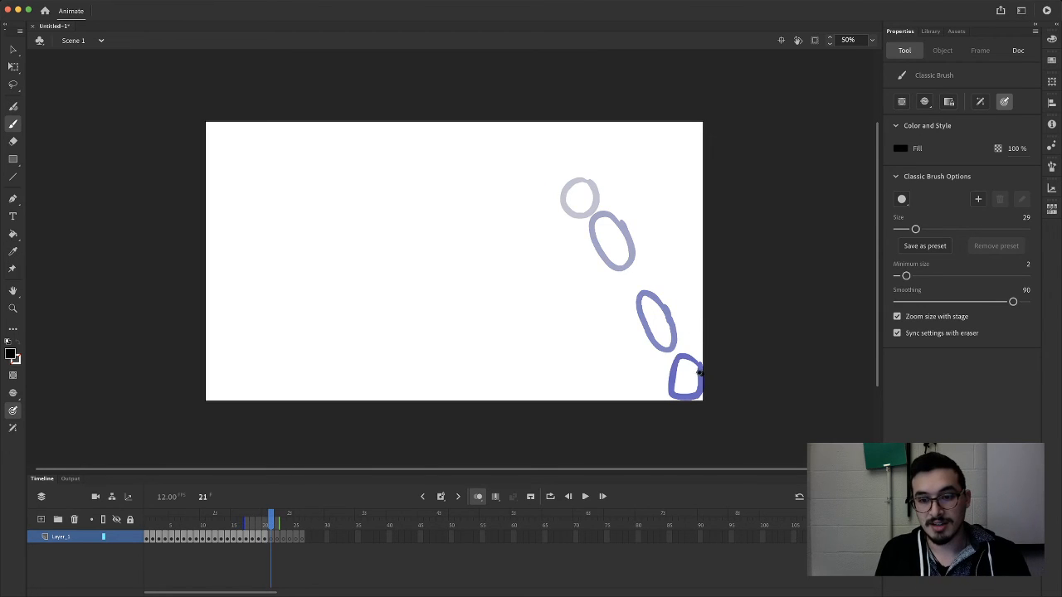
mouse_move(698, 373)
mouse_down()
mouse_move(673, 386)
mouse_move(674, 397)
mouse_move(707, 399)
mouse_up()
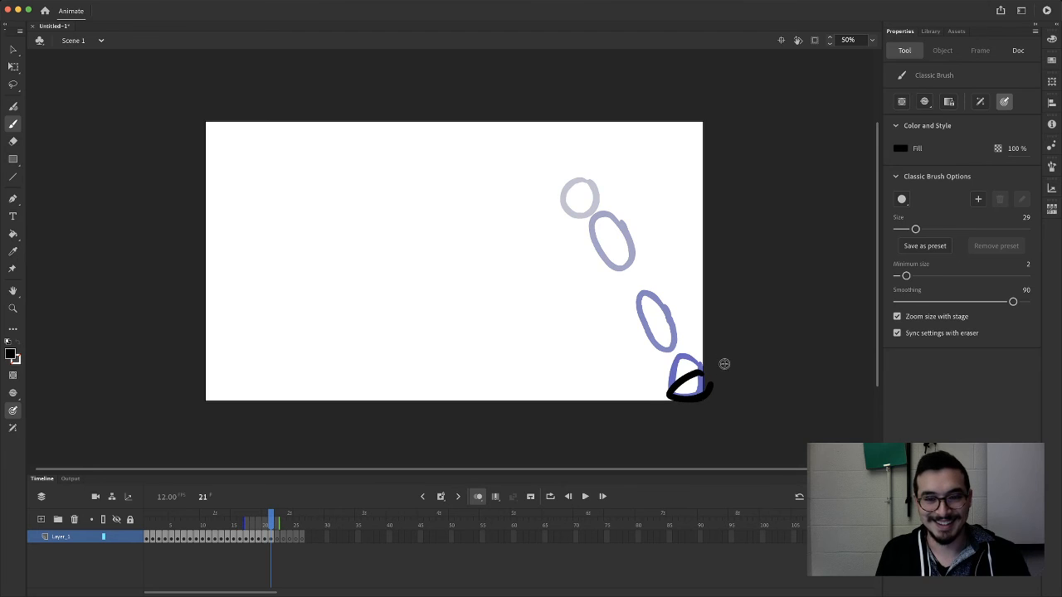
key(period)
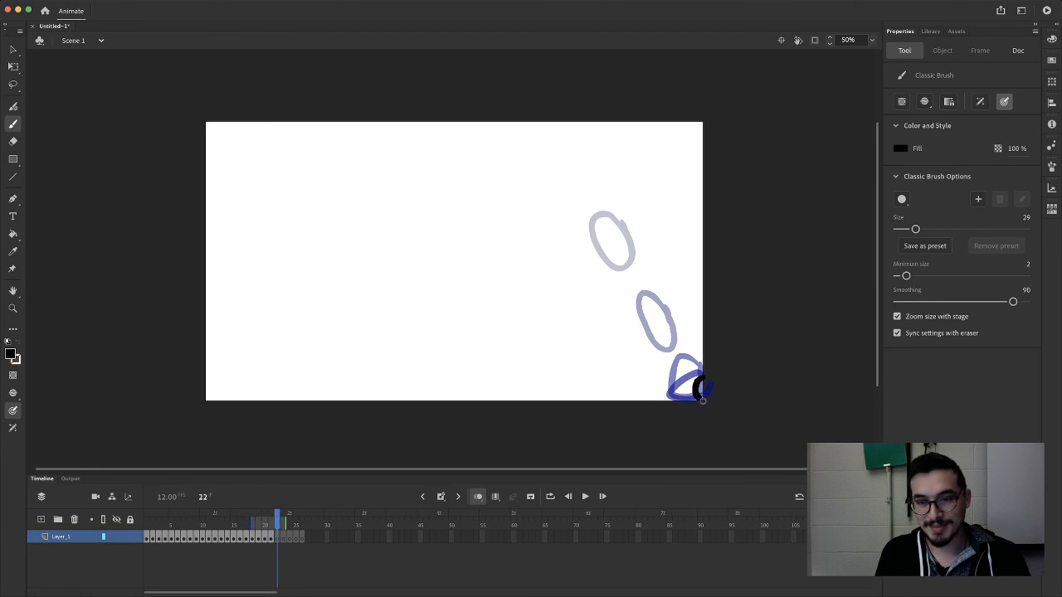
drag(702, 400, 713, 403)
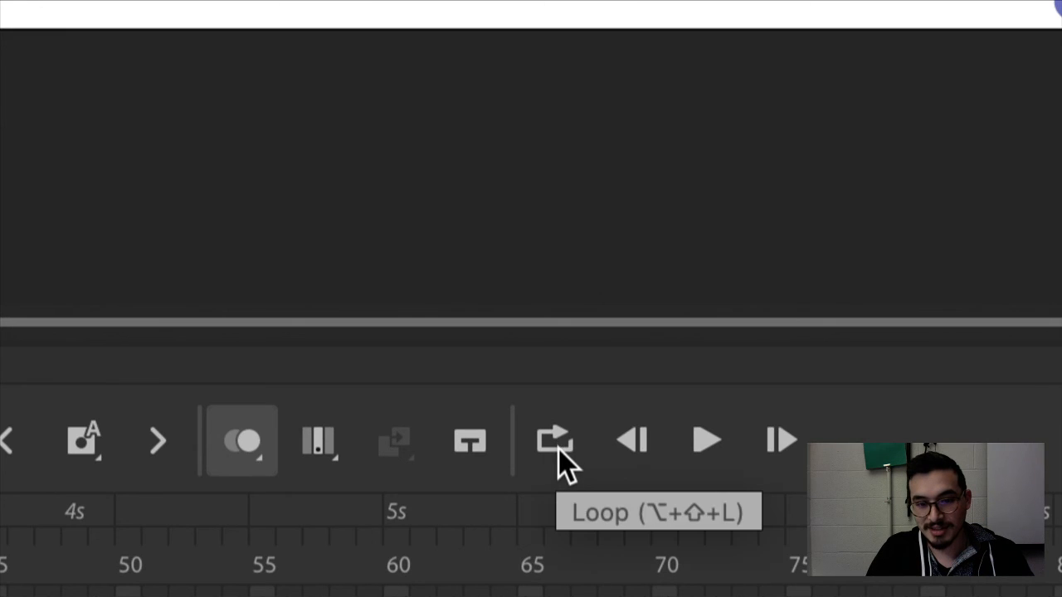
Turn on looping, set the loop range to frames 1 through 22, and play the animation
click(556, 447)
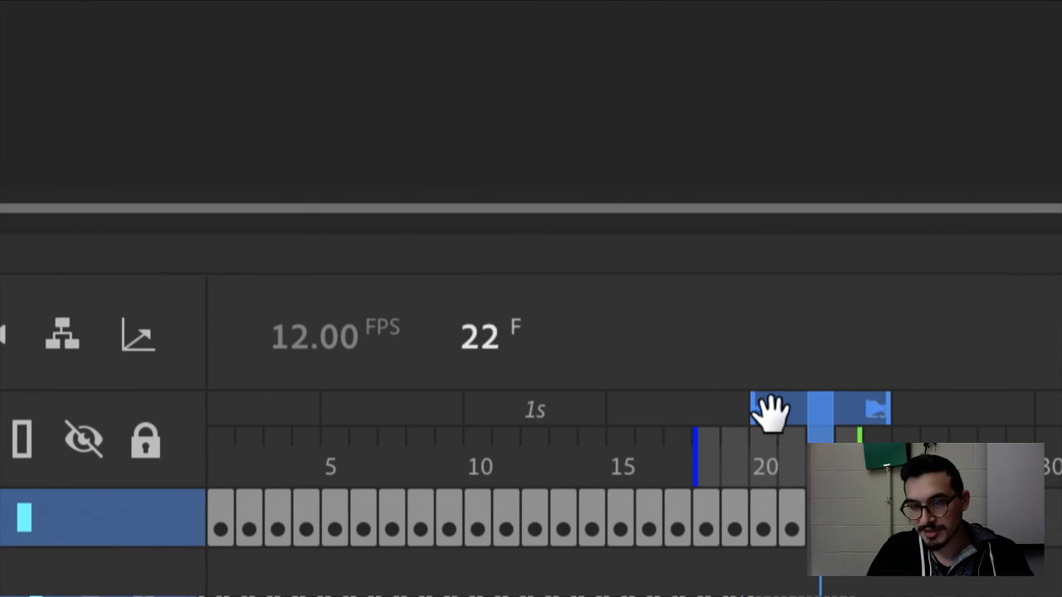
drag(770, 410, 535, 419)
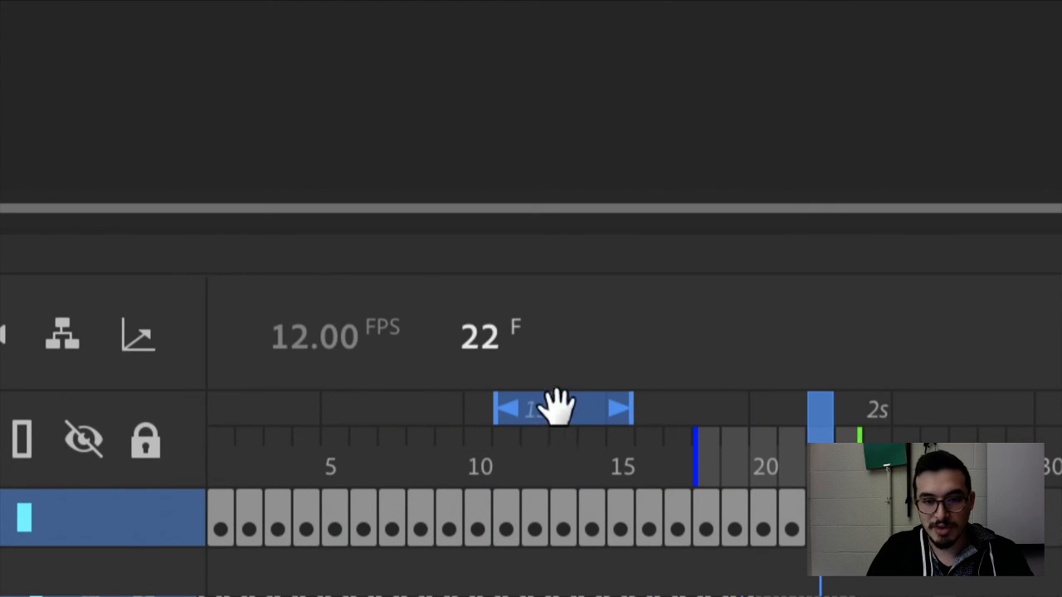
drag(621, 415, 839, 430)
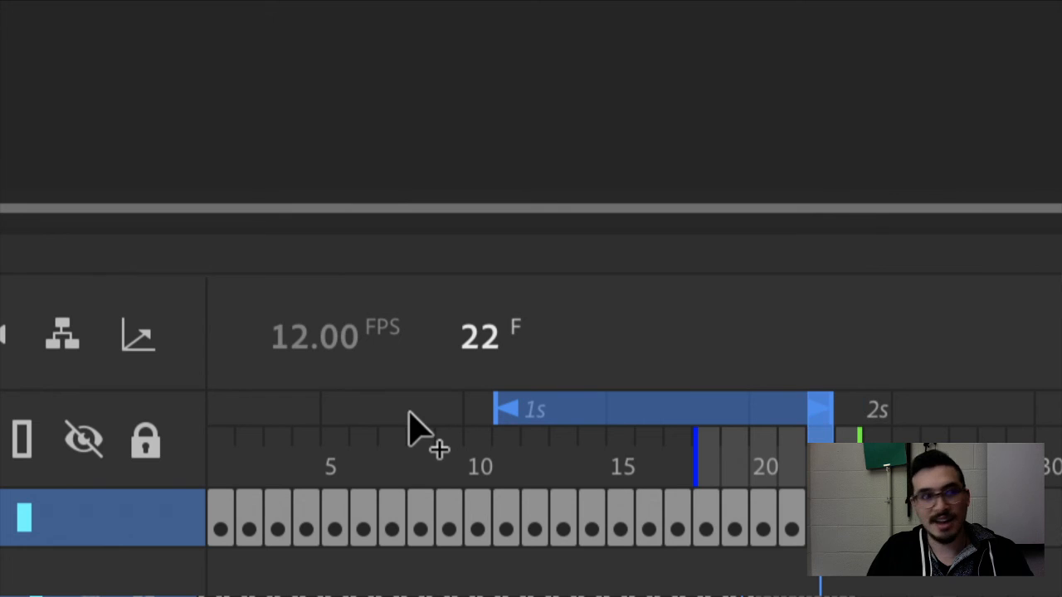
drag(488, 409, 199, 415)
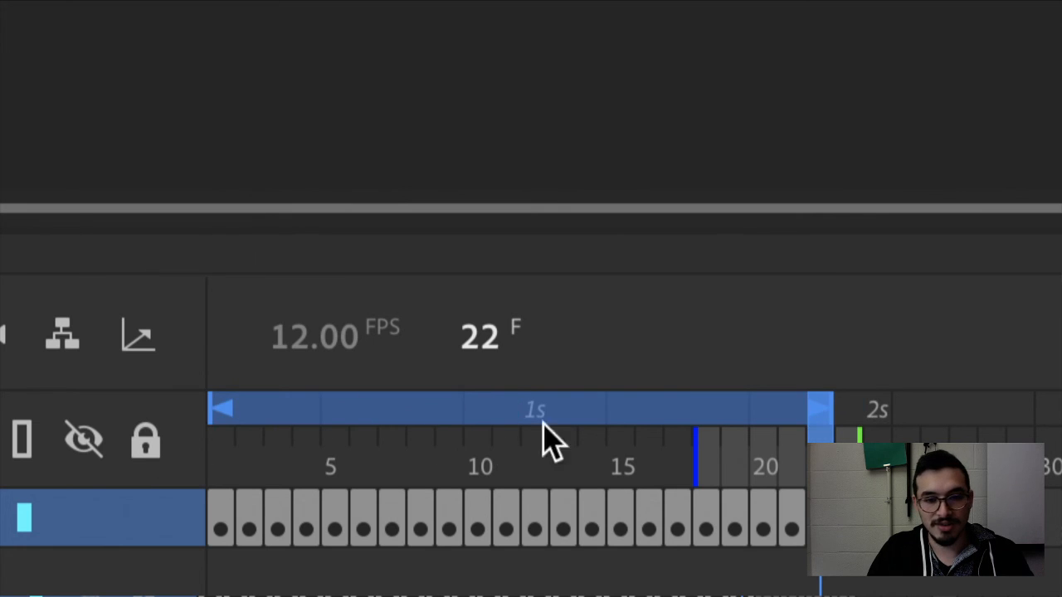
mouse_move(267, 421)
mouse_down()
mouse_move(464, 423)
mouse_move(253, 423)
mouse_up()
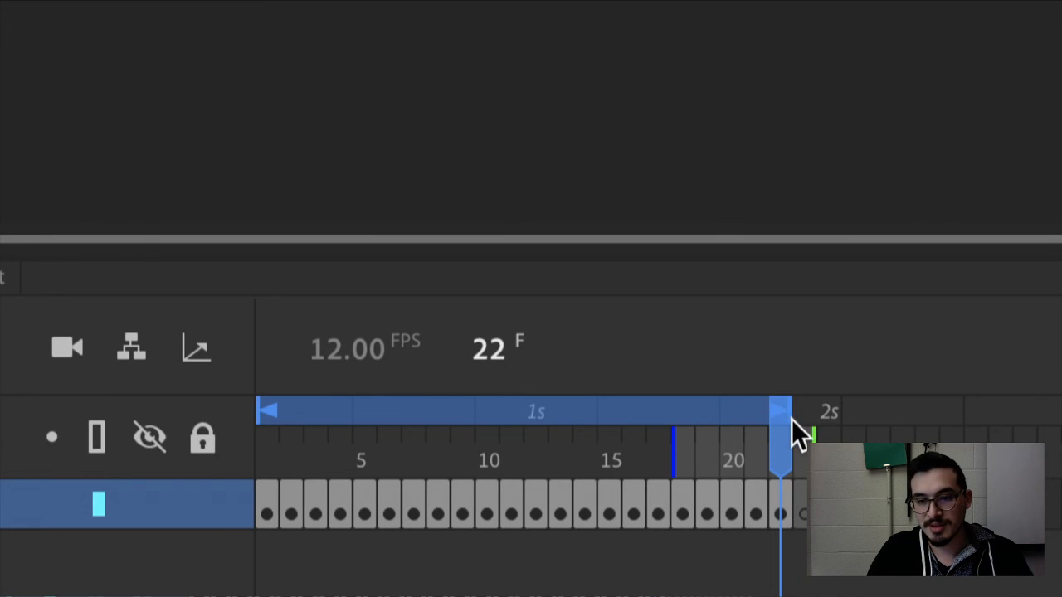
drag(791, 418, 877, 415)
mouse_move(799, 417)
mouse_down()
mouse_move(635, 411)
mouse_move(779, 417)
mouse_up()
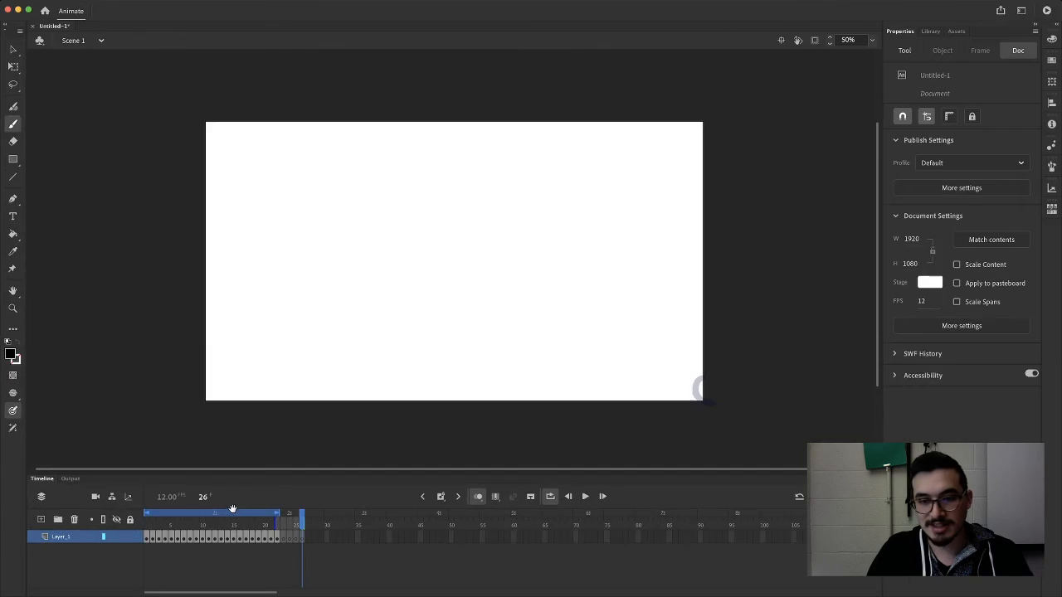
click(585, 497)
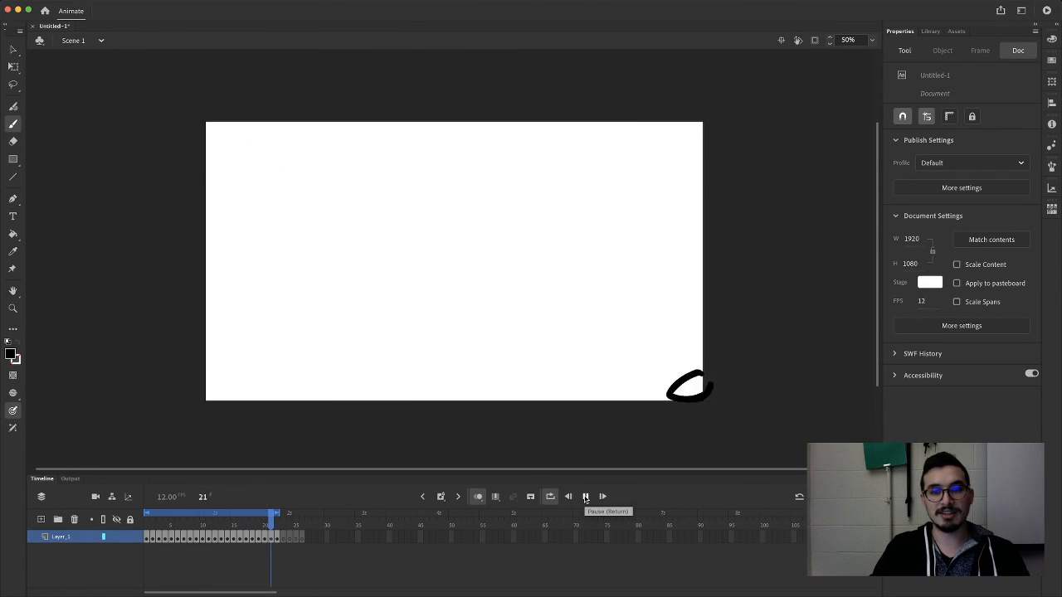